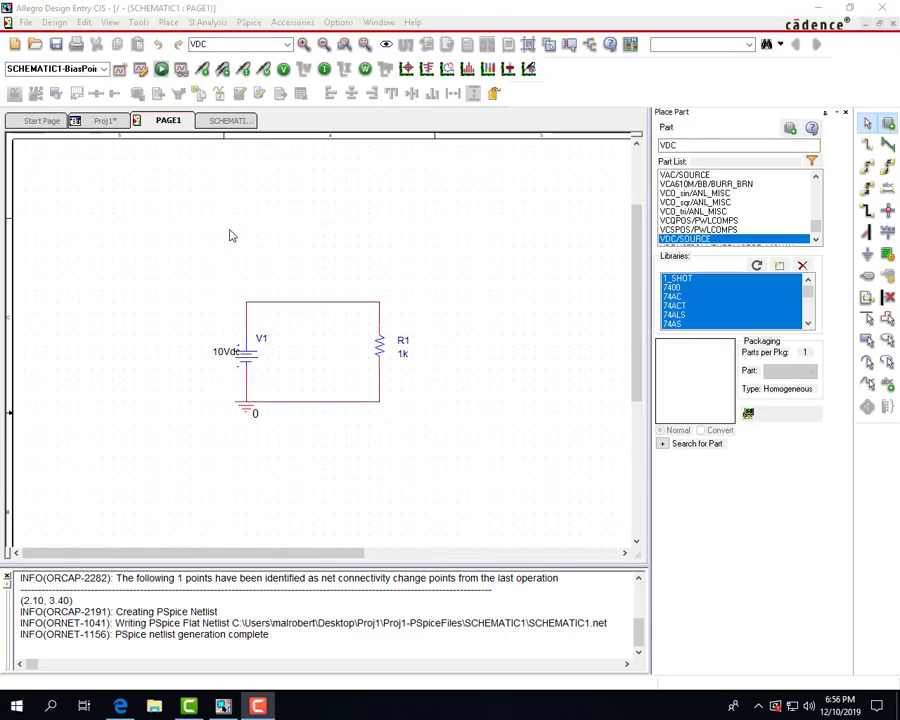
Save the project with Ctrl+S and select proj1.dsn in the Proj1 project tree
click(108, 122)
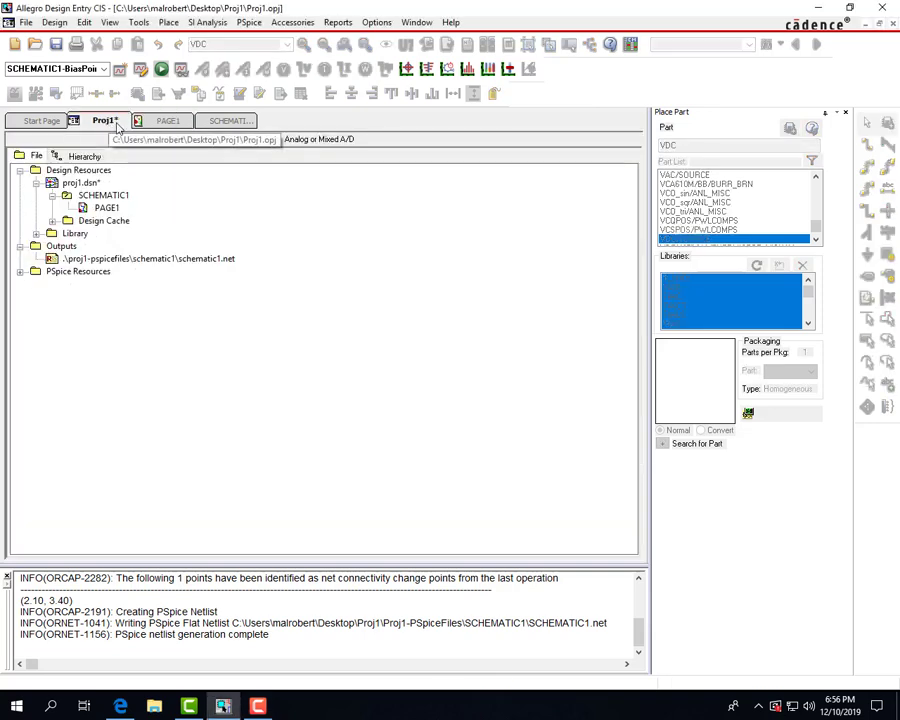
key(ctrl+s)
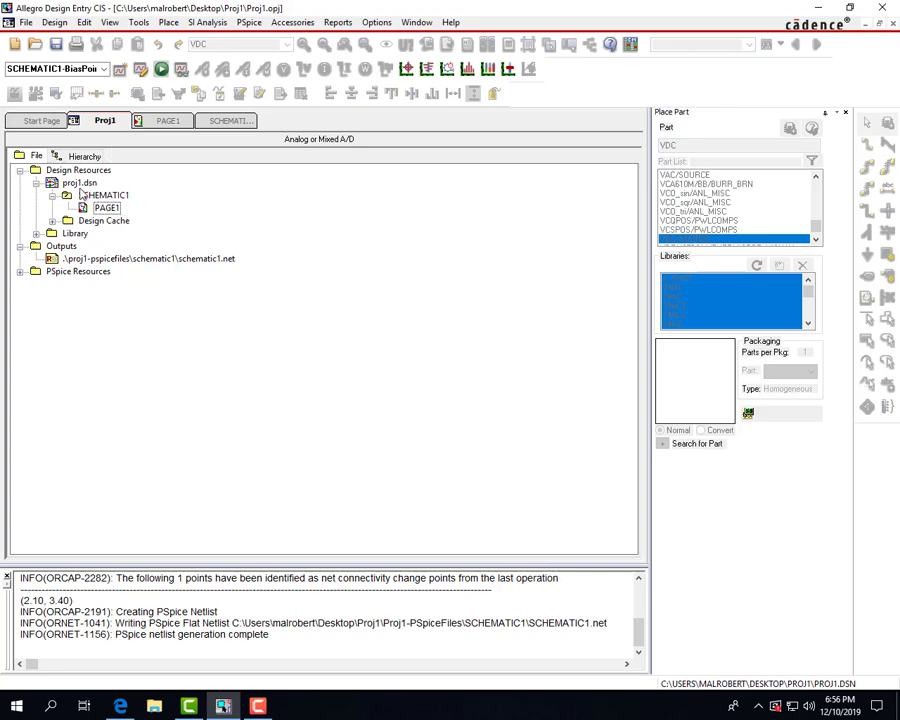
click(80, 186)
Create a schematic folder named Parallel under proj1.dsn and select it
right_click(83, 188)
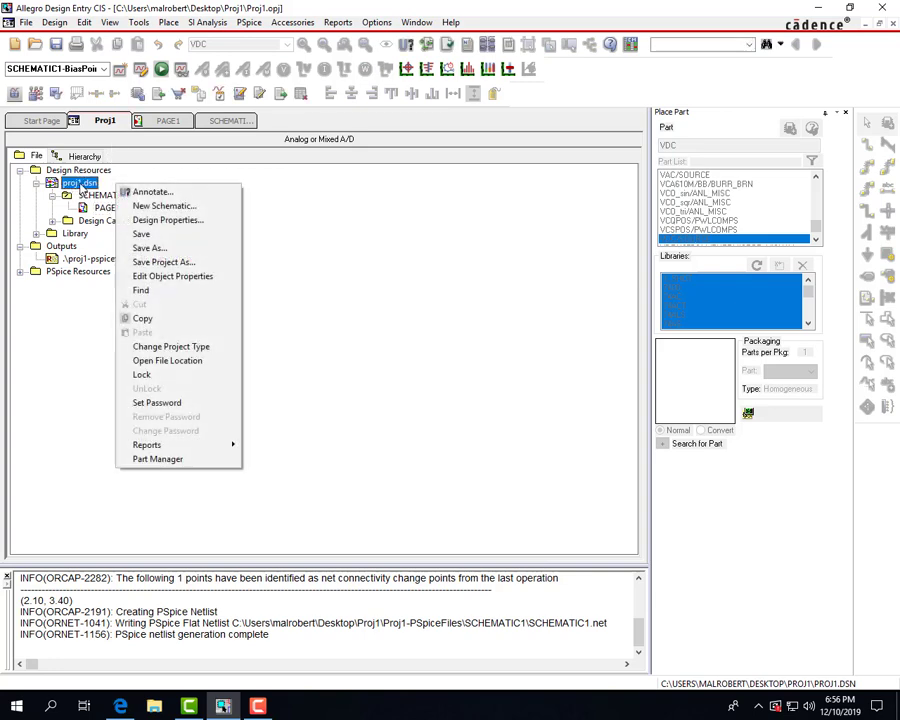
click(162, 206)
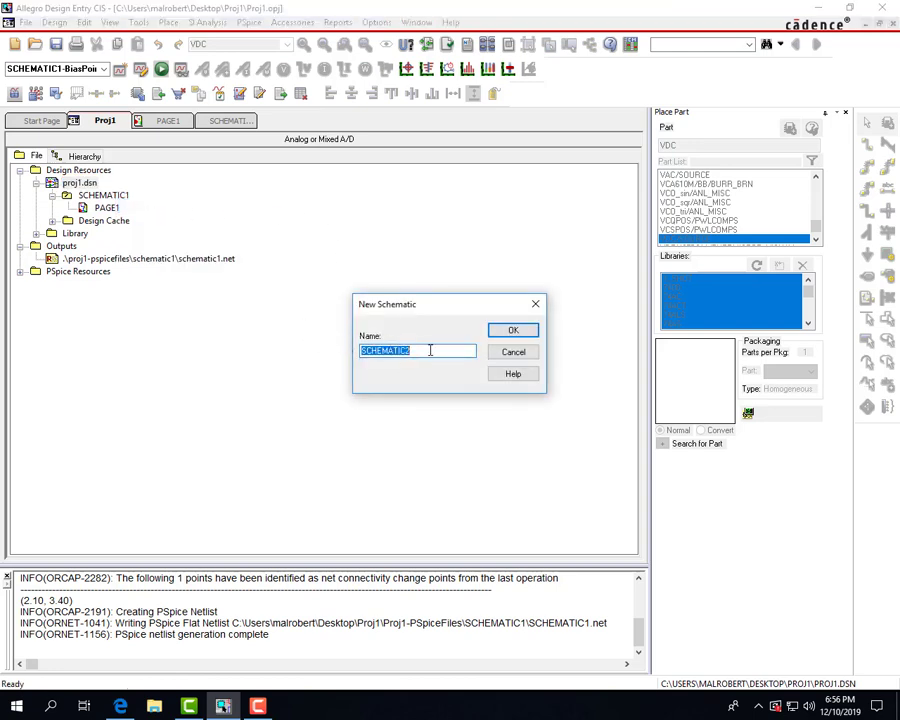
text(Parallel)
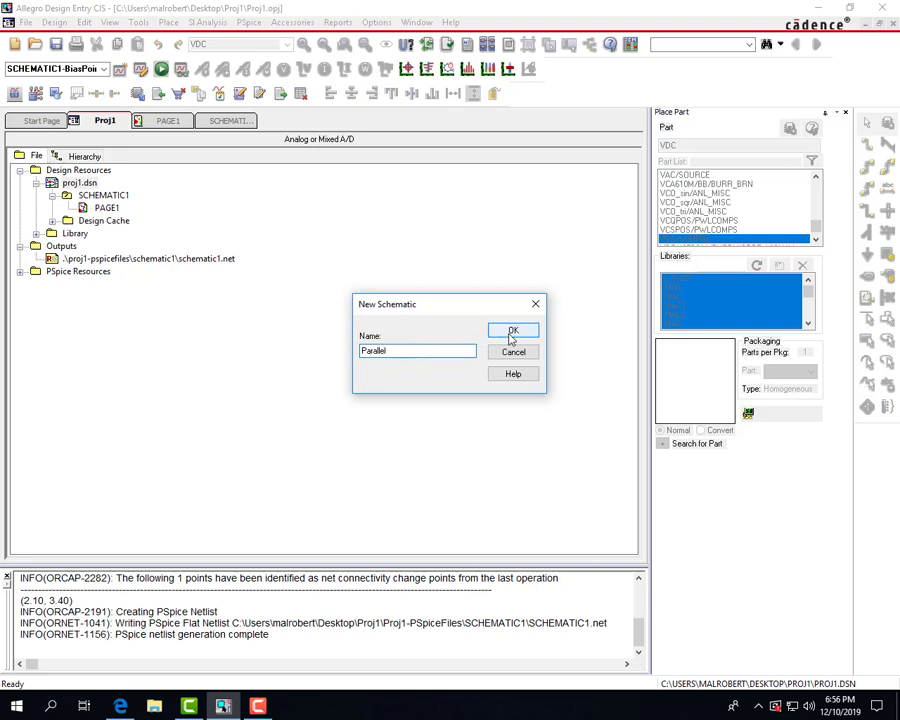
click(510, 333)
click(80, 223)
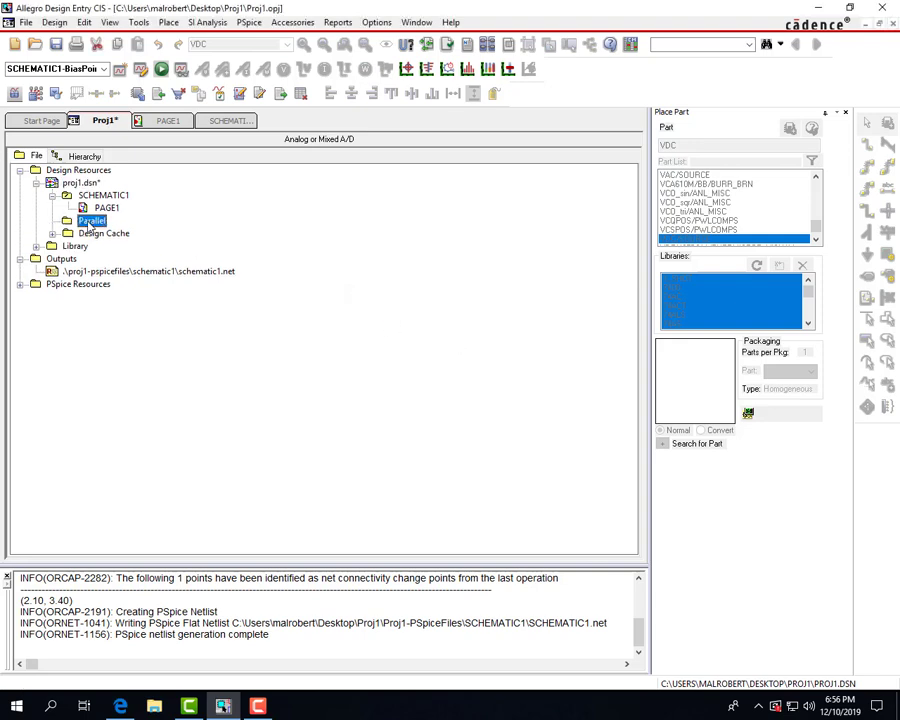
Add a page called ParallelSchem under Parallel and open it for editing
right_click(122, 223)
click(157, 231)
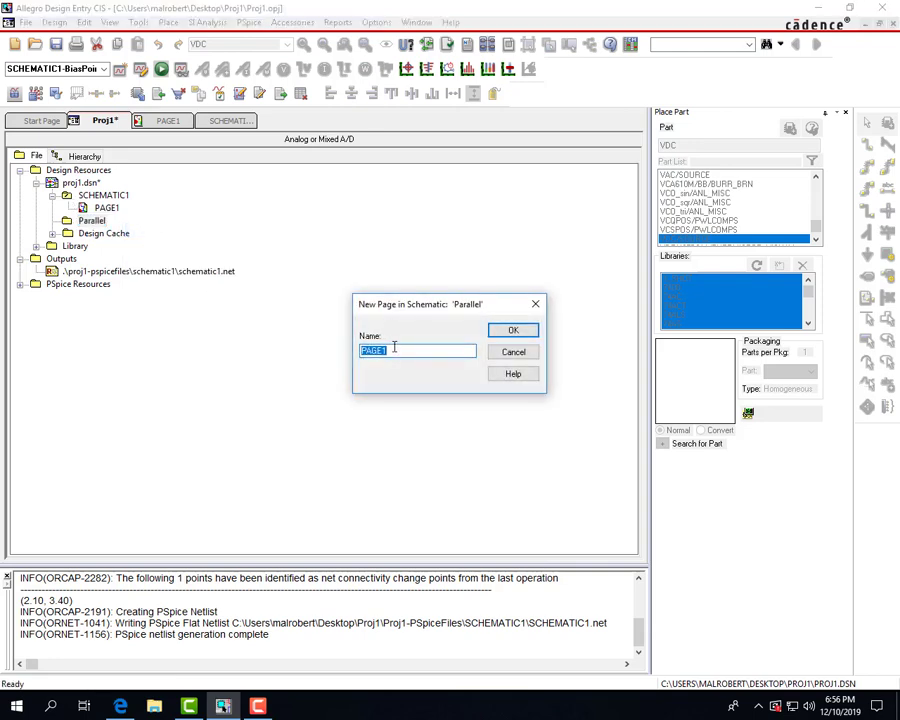
text(Schem)
click(510, 330)
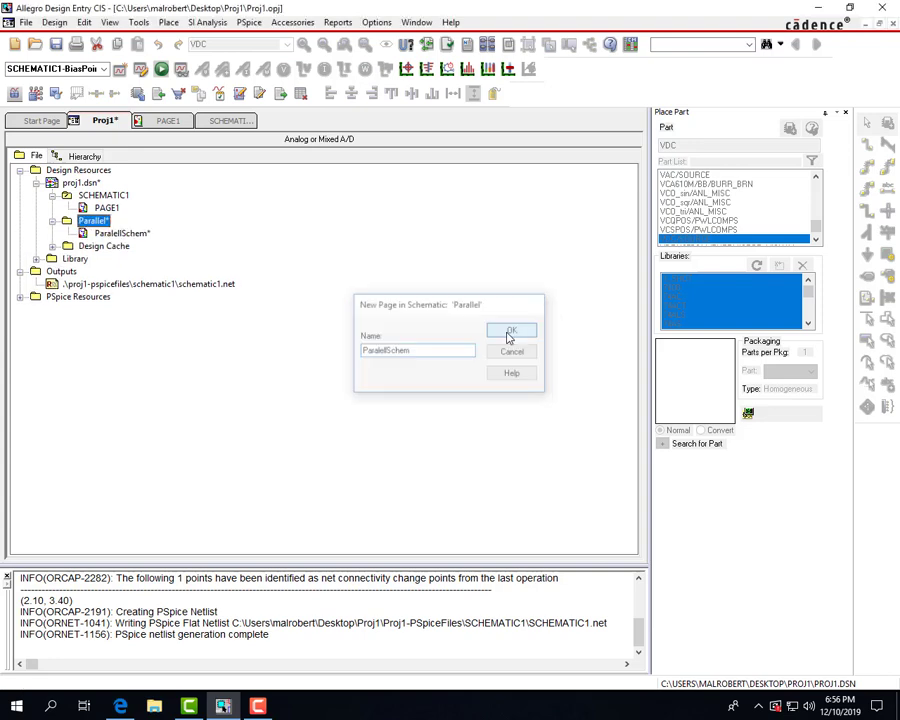
double_click(122, 233)
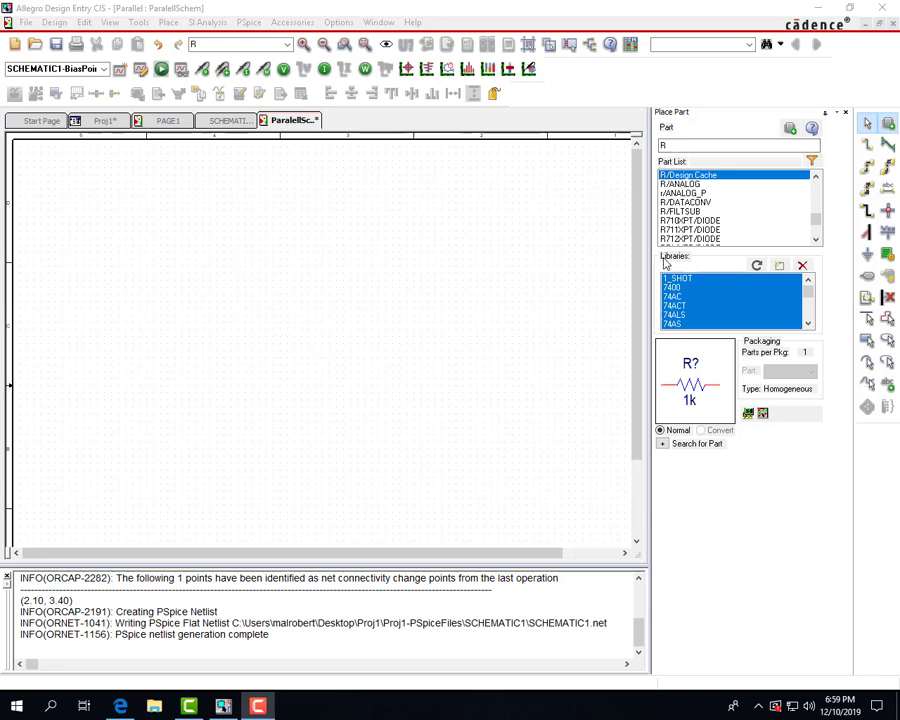
Place resistors R1 and R2 on the page, R2 below R1
double_click(682, 177)
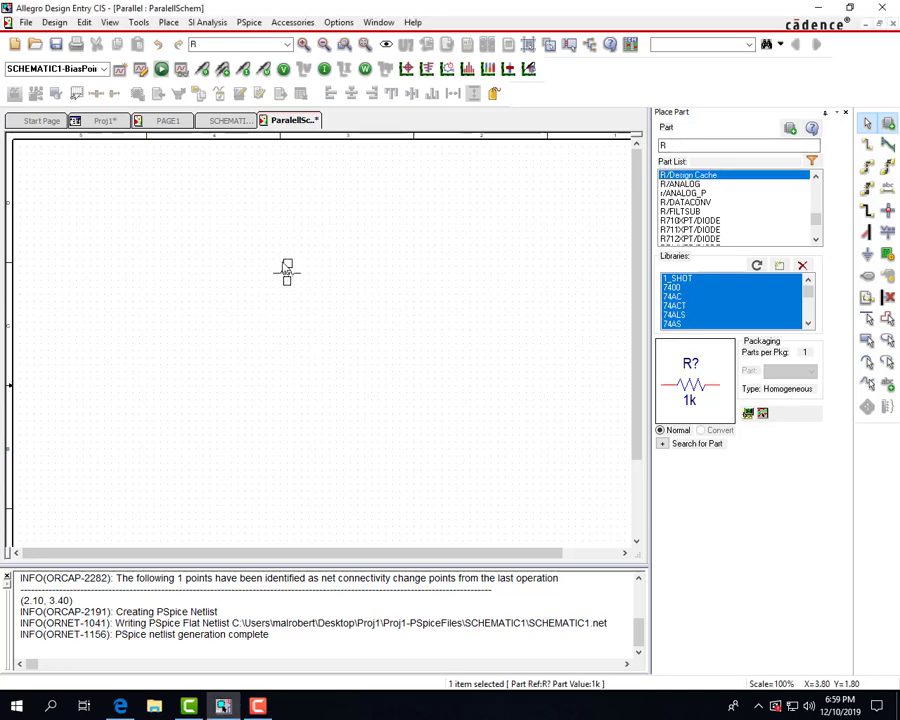
click(280, 259)
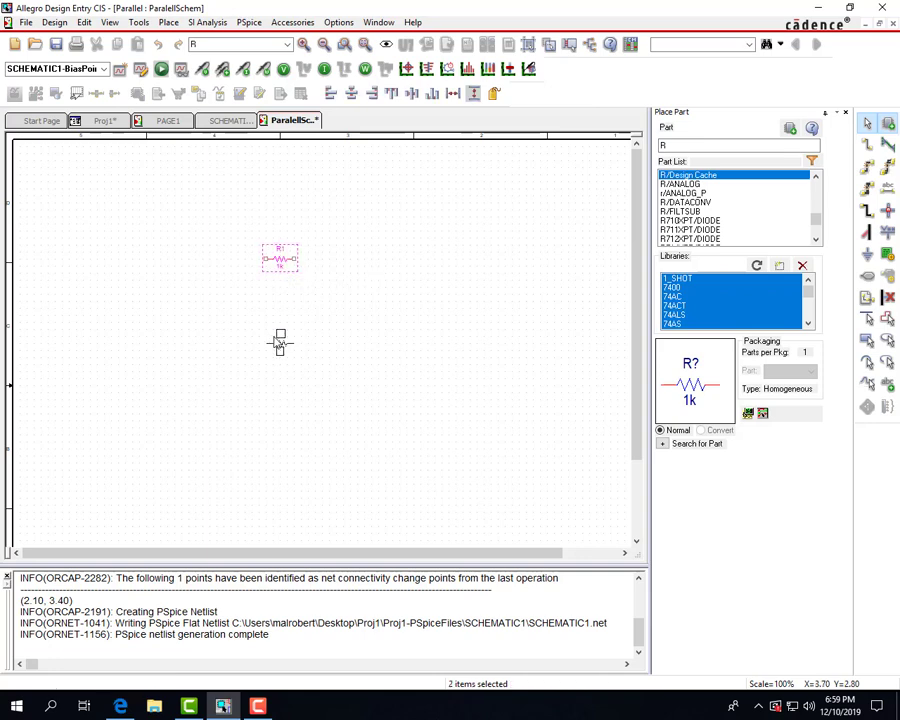
click(280, 343)
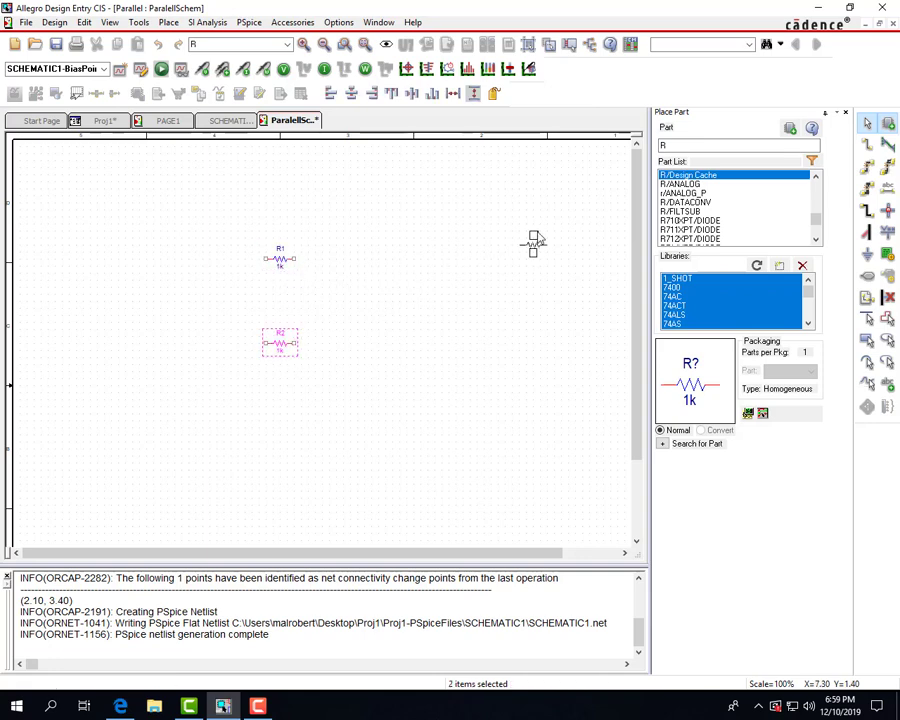
Look up the VDC part and place DC voltage sources V1 and V2 beside the resistors
double_click(675, 147)
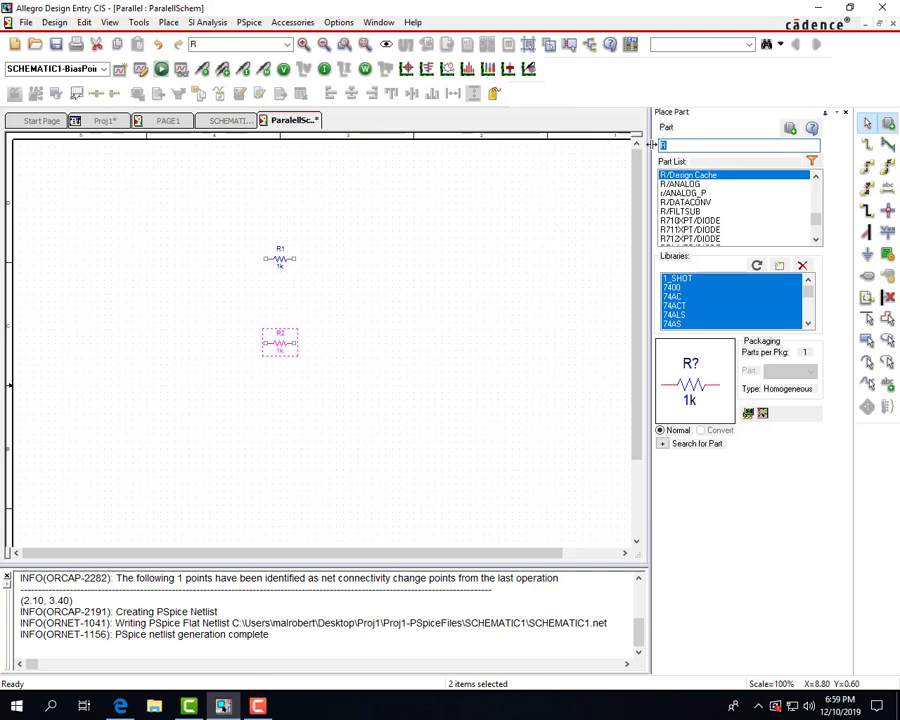
text(VDC)
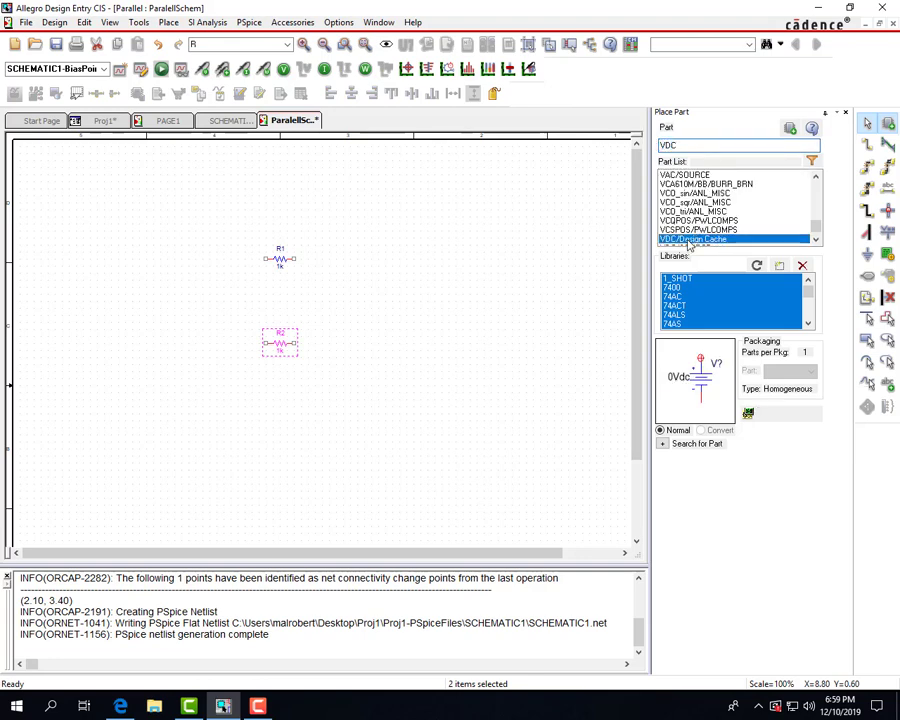
double_click(690, 240)
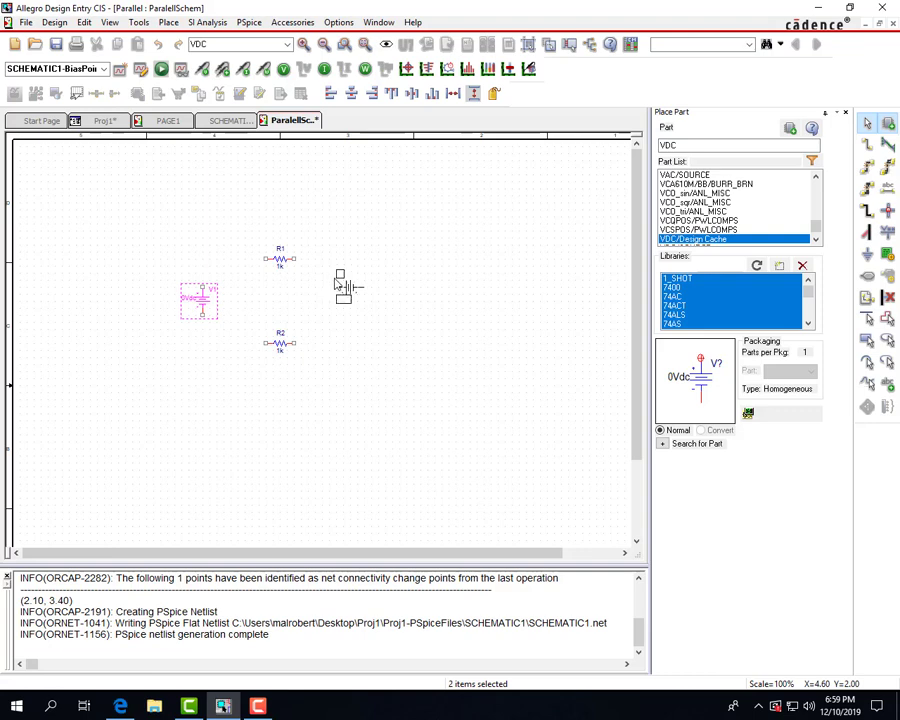
click(336, 284)
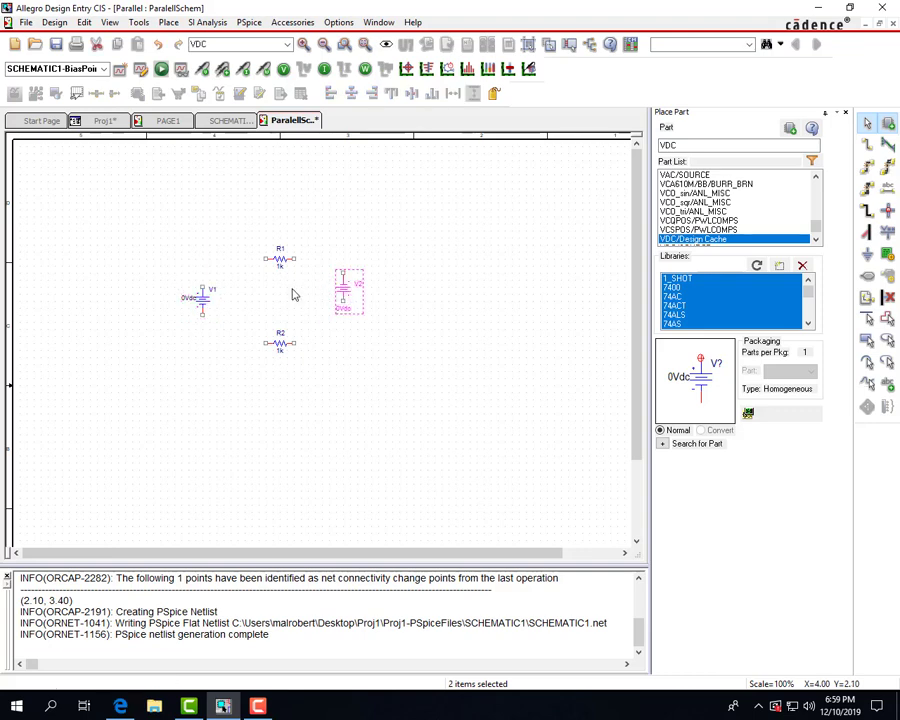
Wire V1, R1, V2 and R2 together into one closed loop
key(w)
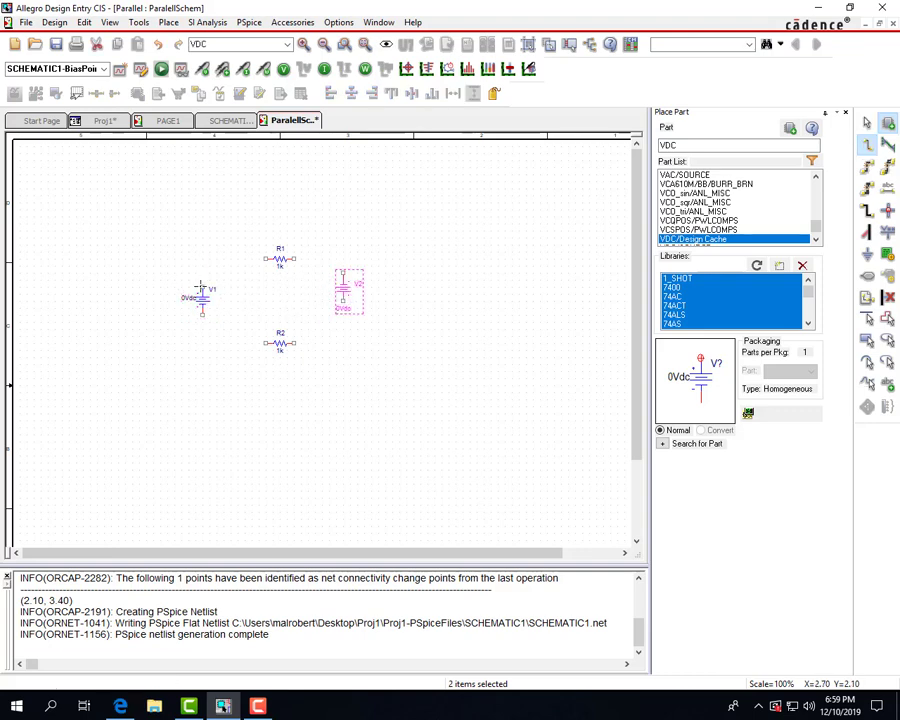
click(202, 287)
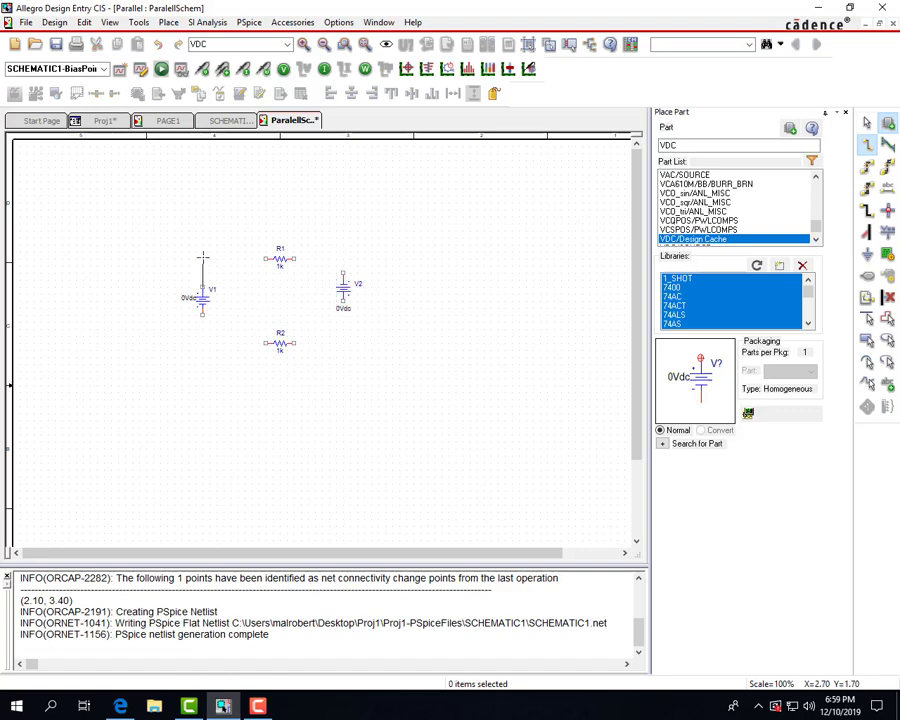
click(265, 259)
click(294, 259)
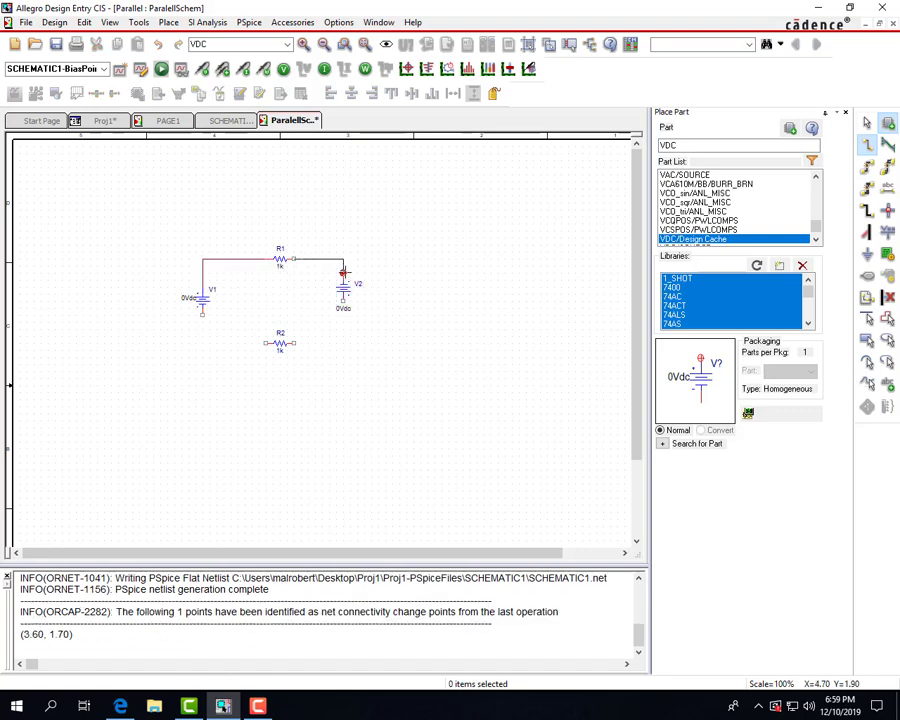
click(343, 271)
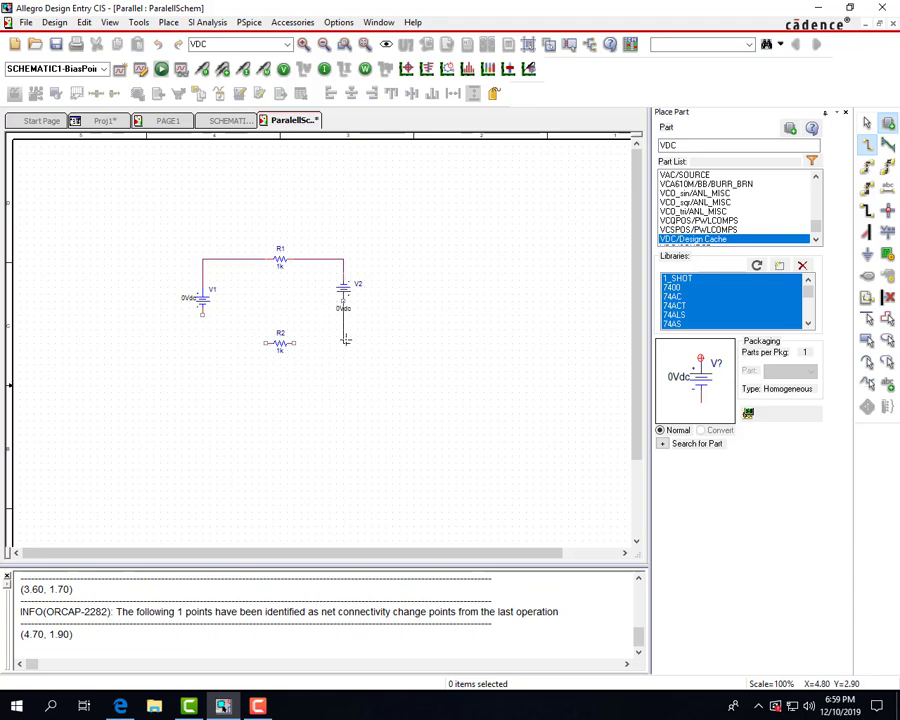
click(293, 343)
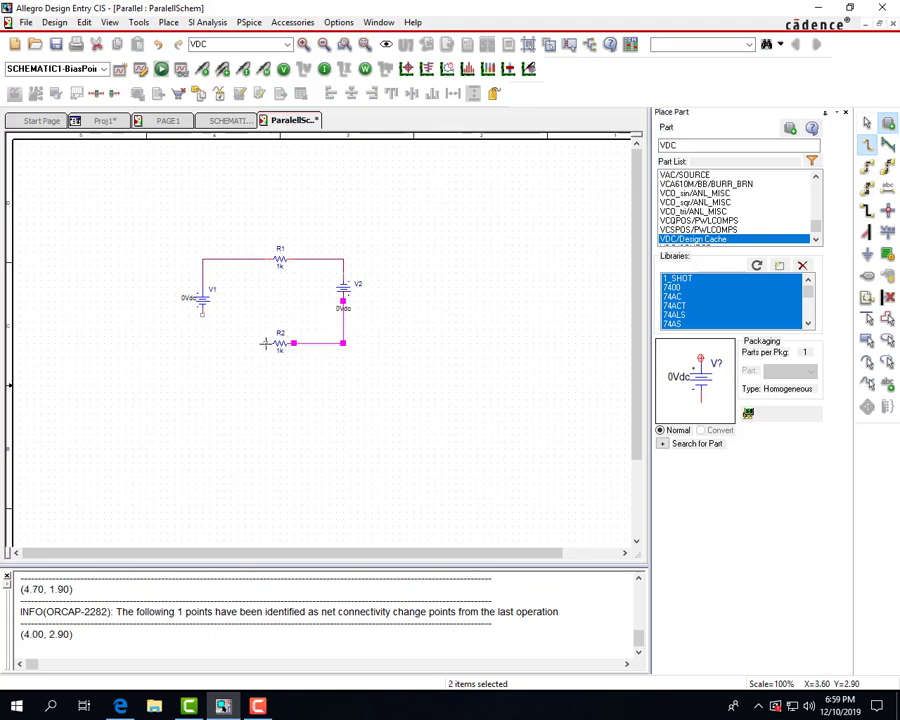
click(265, 344)
click(203, 315)
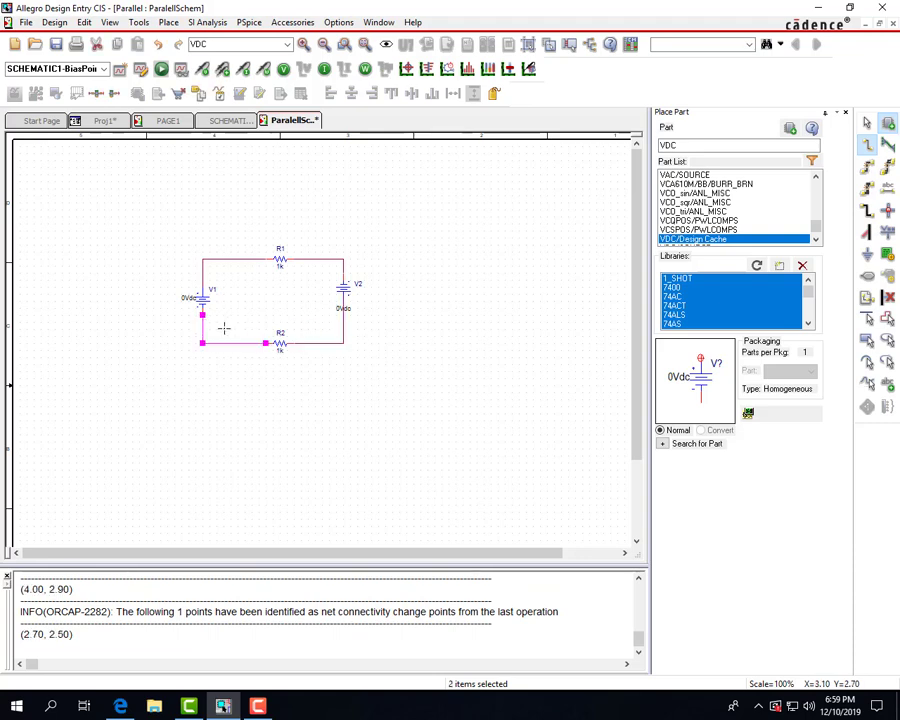
Draw a short wire lead down from V1's bottom terminal
click(202, 343)
click(202, 364)
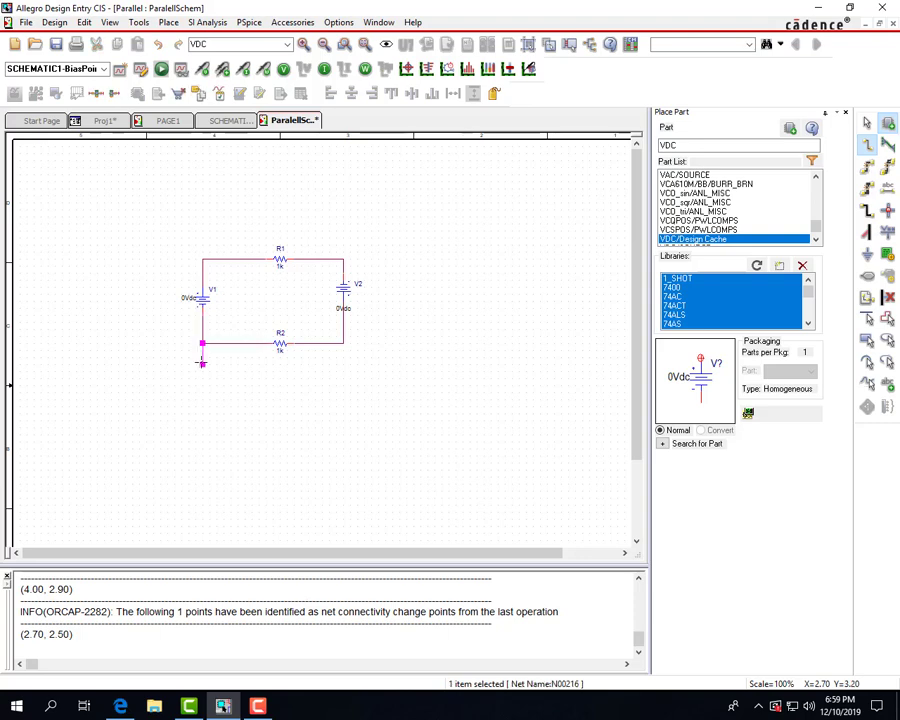
key(Escape)
click(414, 390)
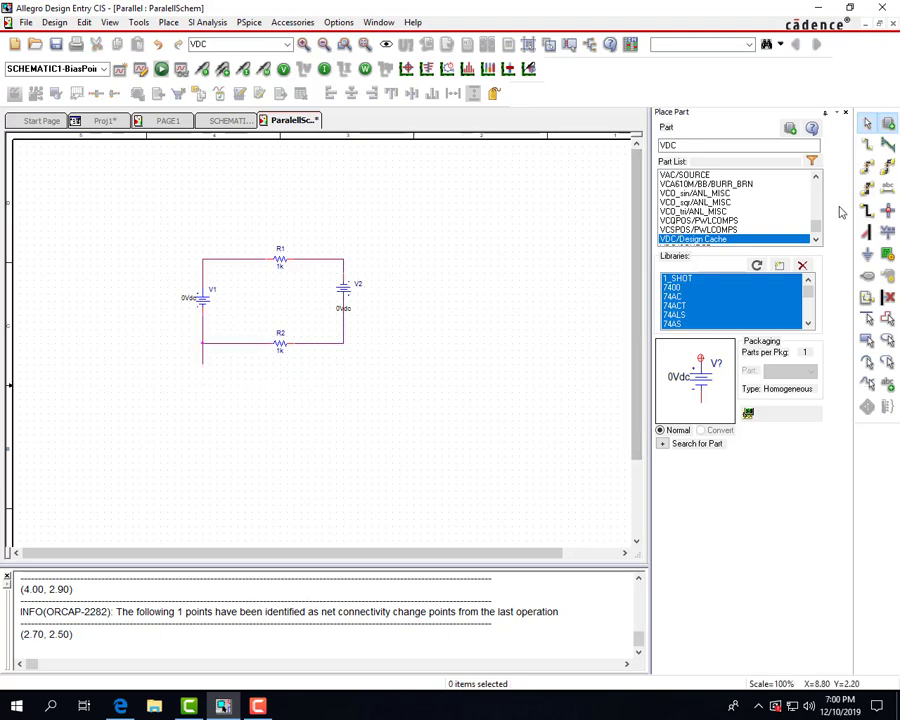
Place a 0 ground symbol at the bottom of V1's lead
click(867, 254)
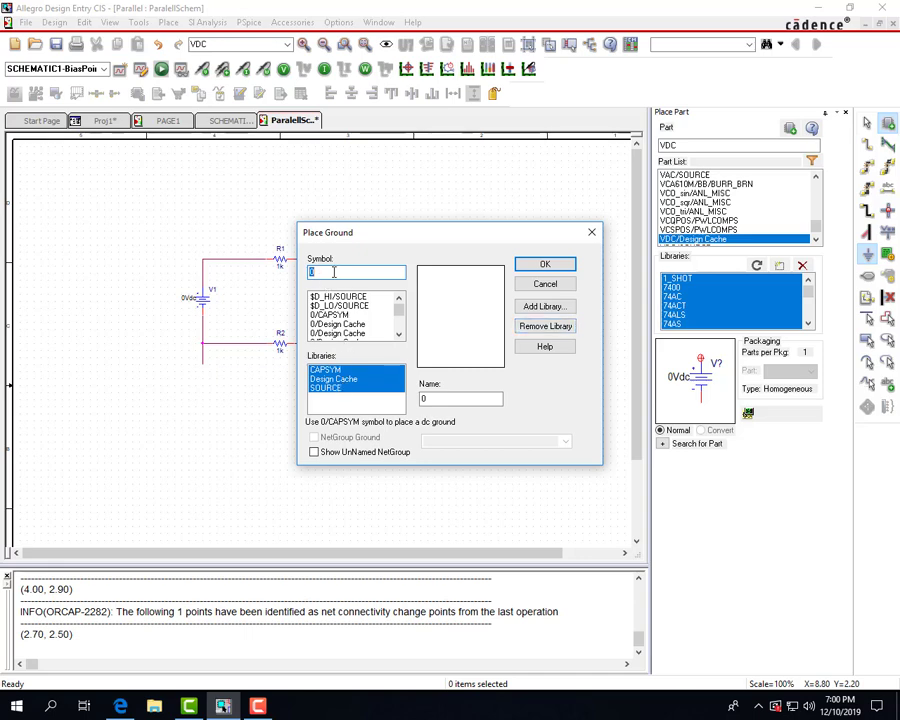
click(338, 316)
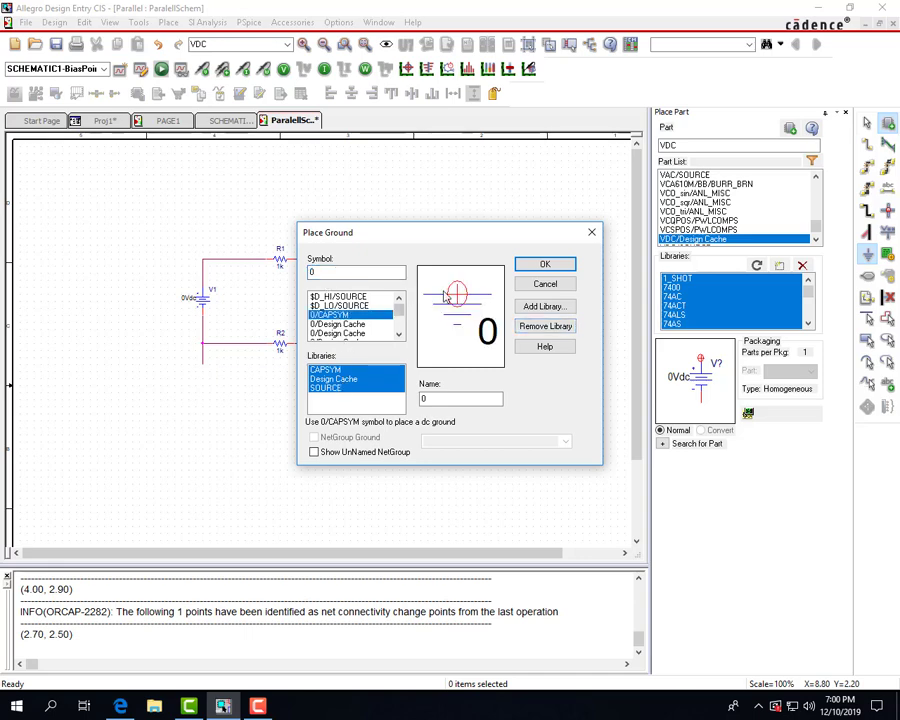
click(545, 264)
click(203, 368)
key(Escape)
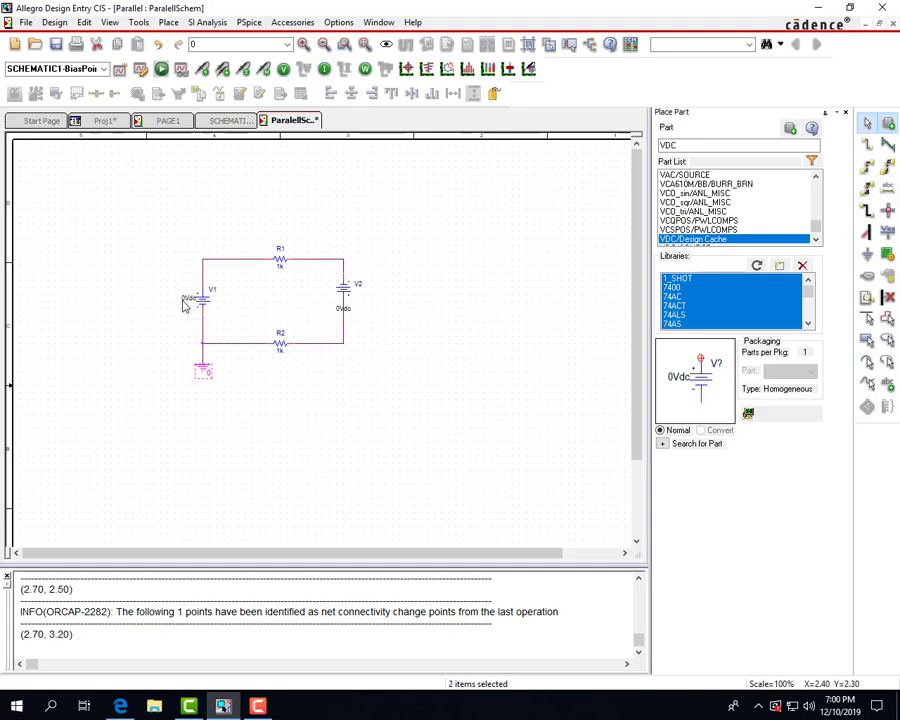
Change V1's voltage from 0Vdc to 5Vdc
double_click(187, 299)
click(361, 282)
key(BackSpace)
text(5Vdc)
click(396, 452)
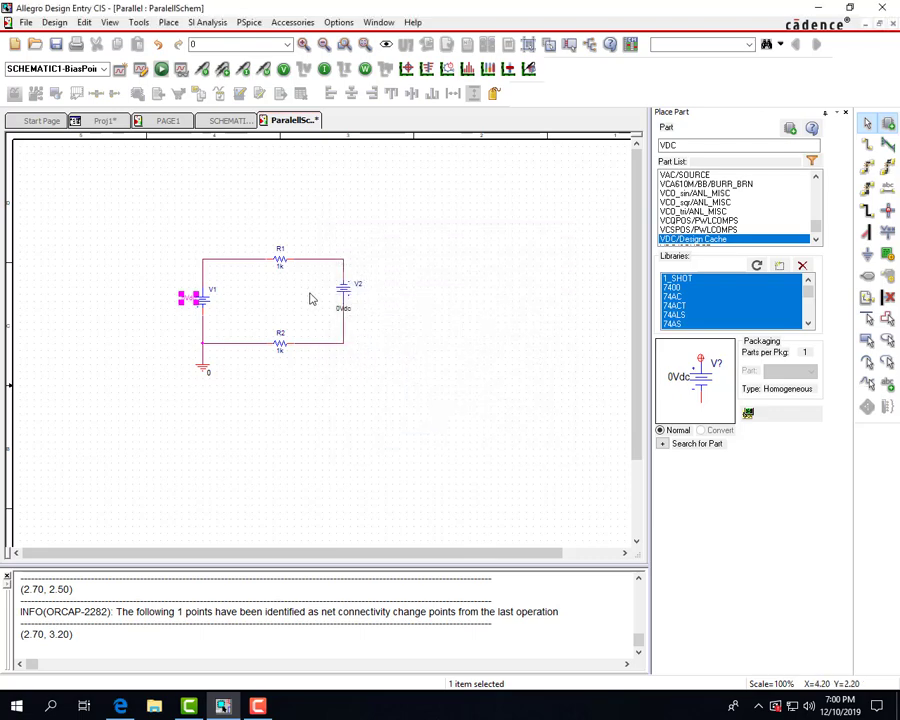
Change R1's resistance from 1k to 10k
double_click(280, 265)
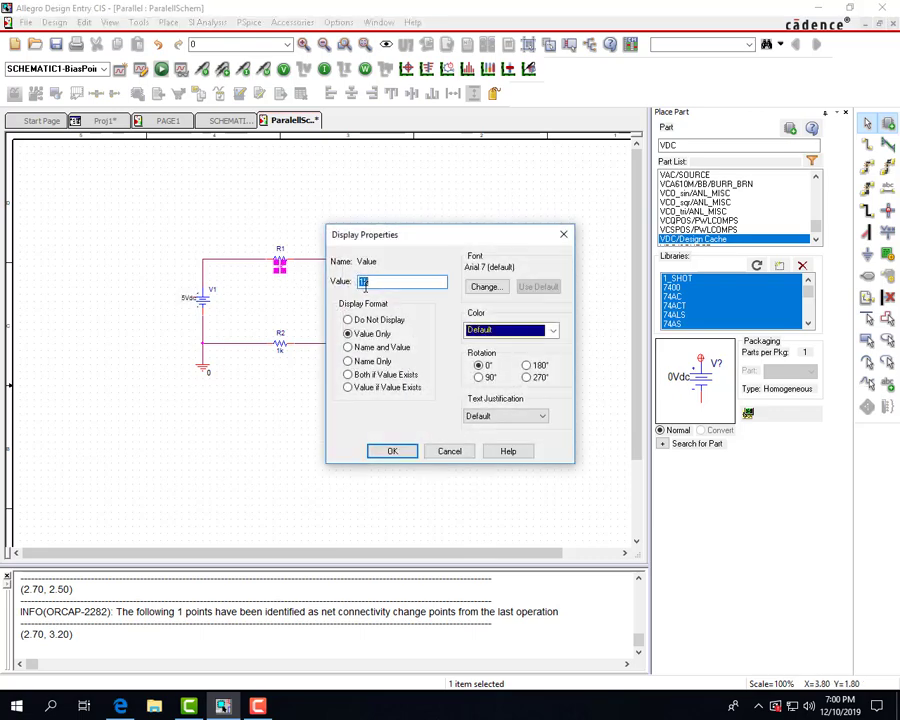
text(0)
click(393, 452)
Set V2's voltage to 3Vdc
double_click(343, 308)
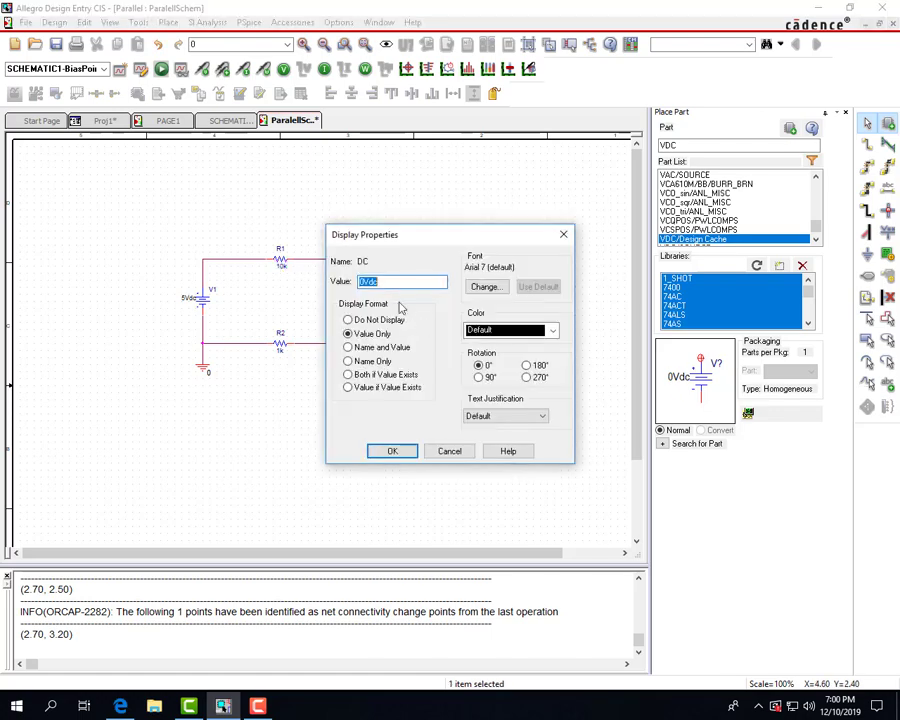
text(3)
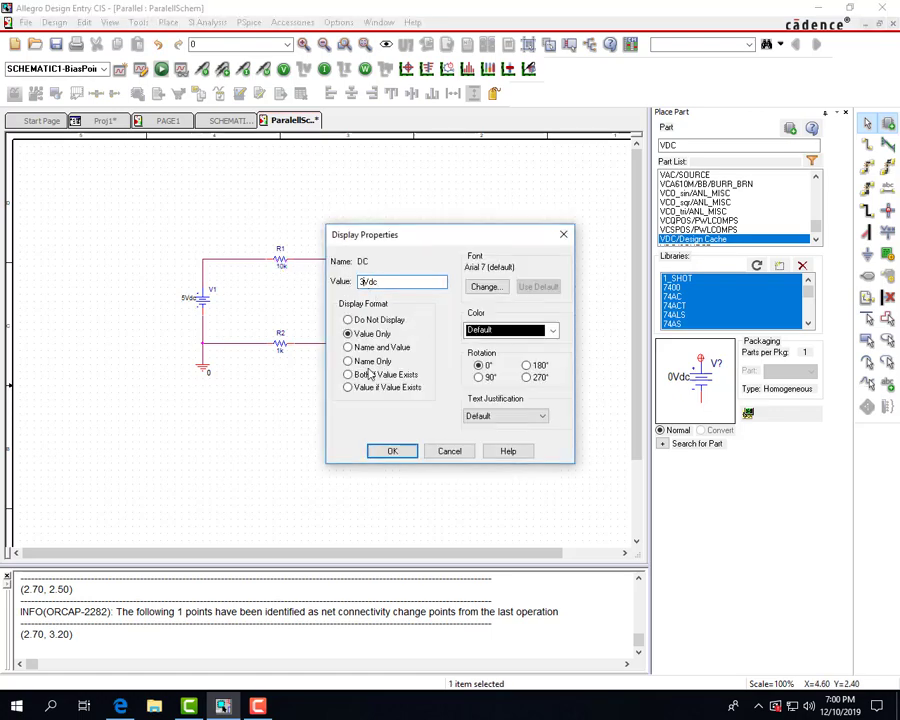
click(393, 452)
click(380, 413)
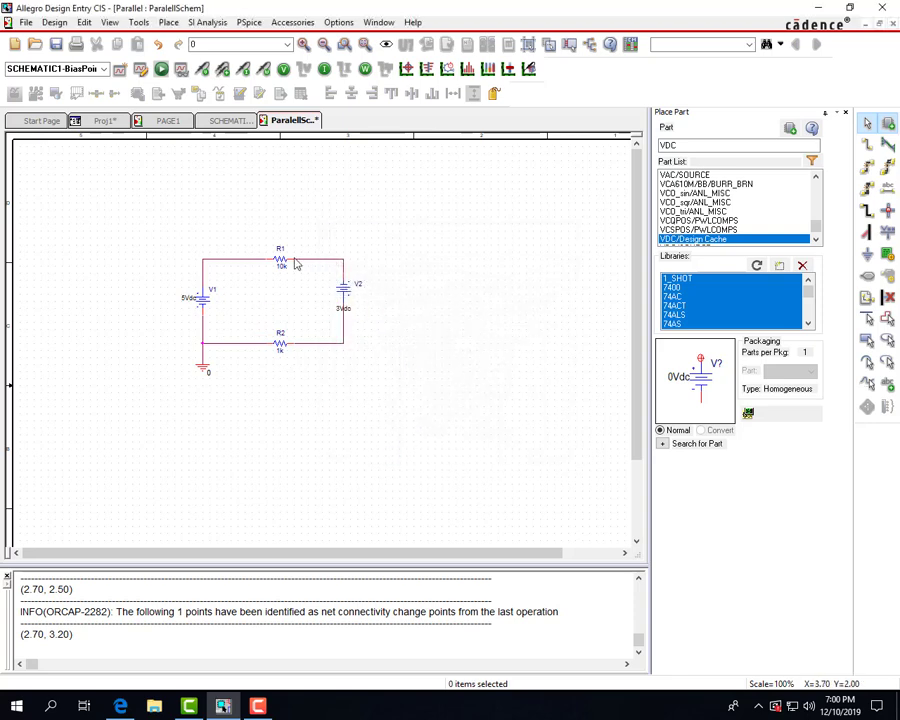
Create a new PSpice simulation profile named Parallel
click(250, 23)
click(251, 23)
click(246, 23)
click(258, 38)
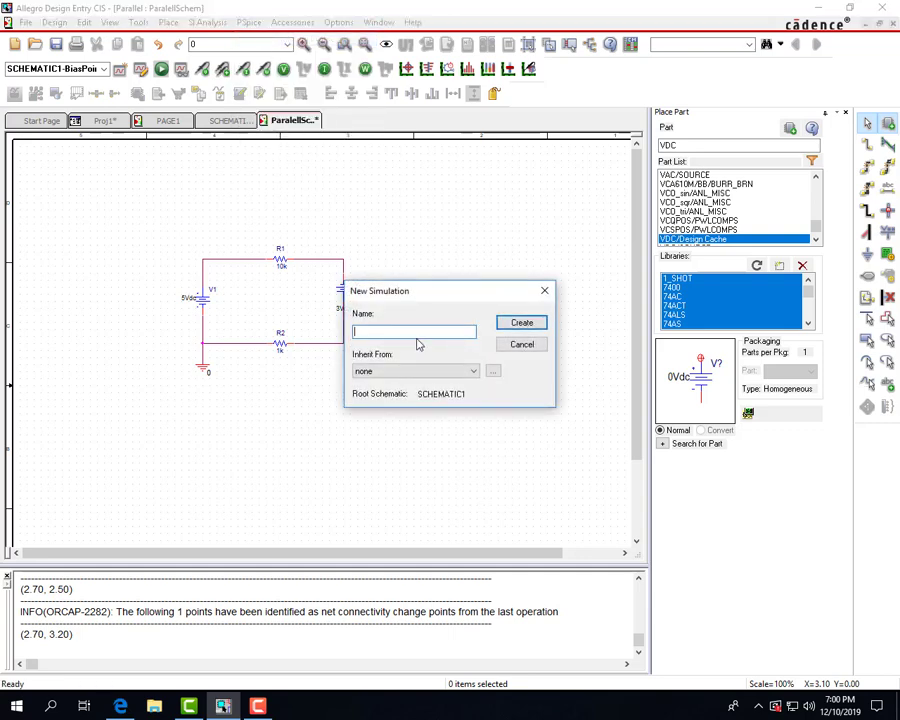
text(Parallel)
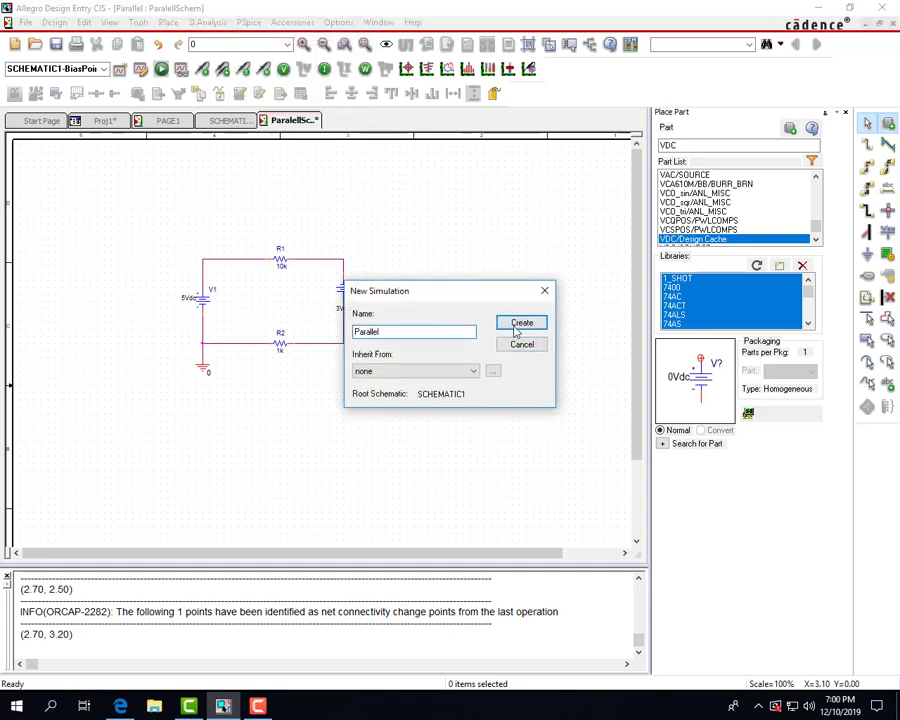
click(520, 323)
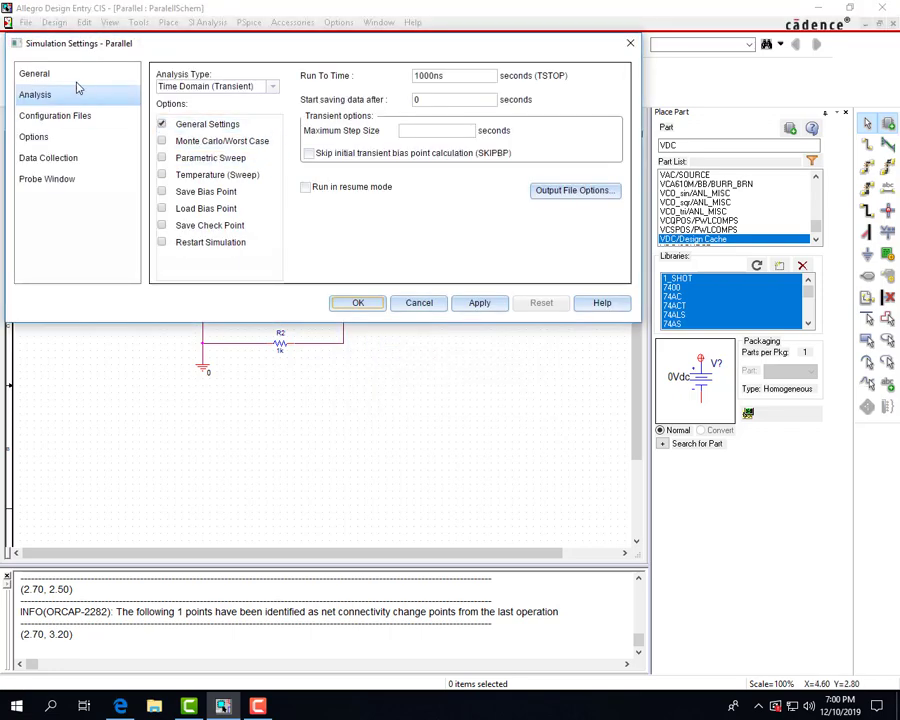
Keep Time Domain (Transient) as the analysis type and apply the simulation settings
click(43, 74)
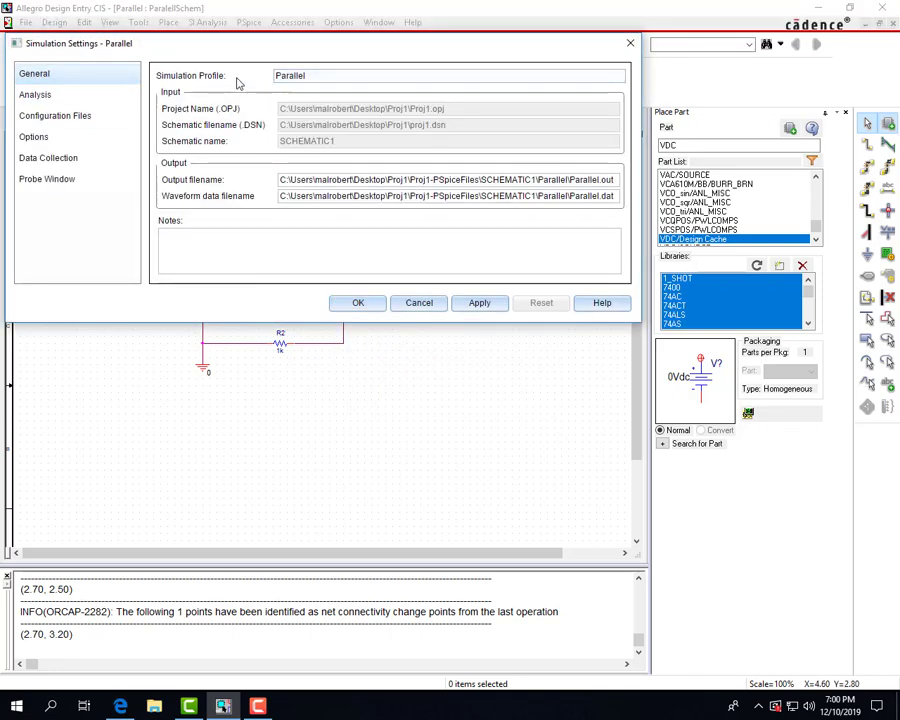
click(62, 94)
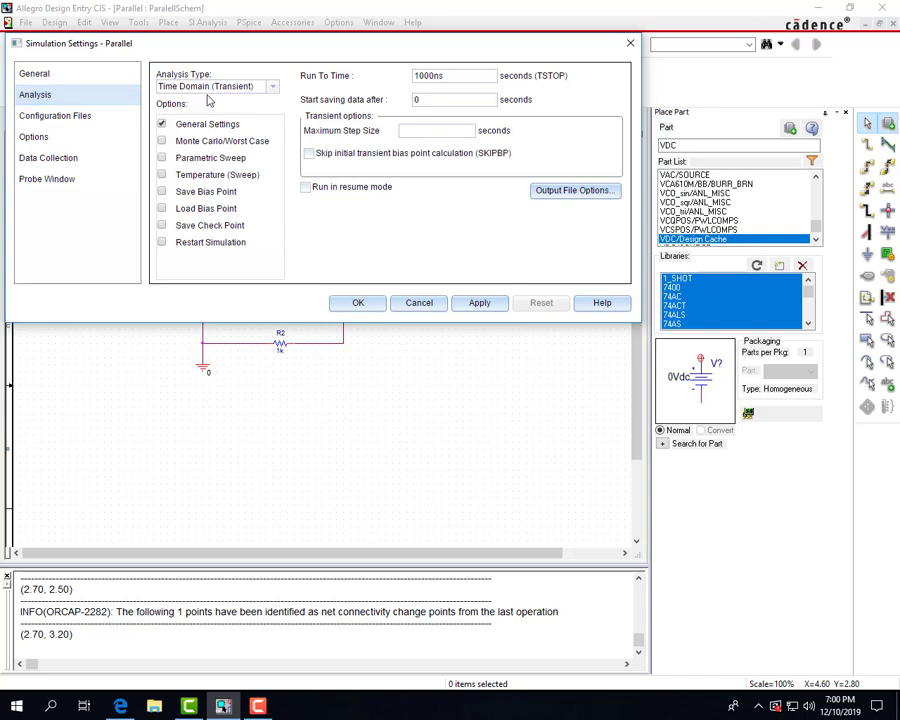
click(273, 88)
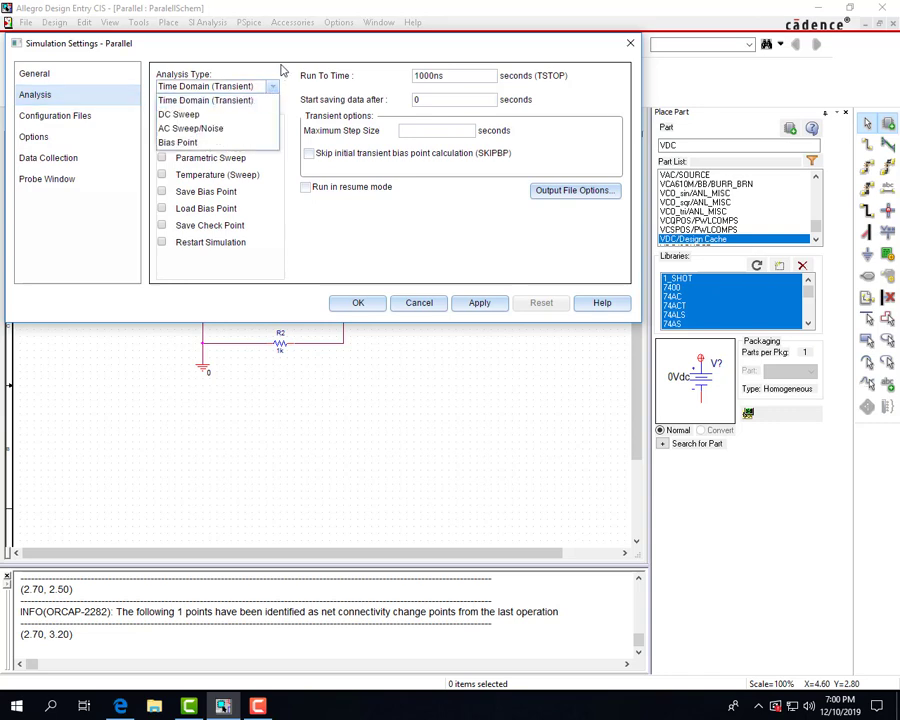
click(282, 66)
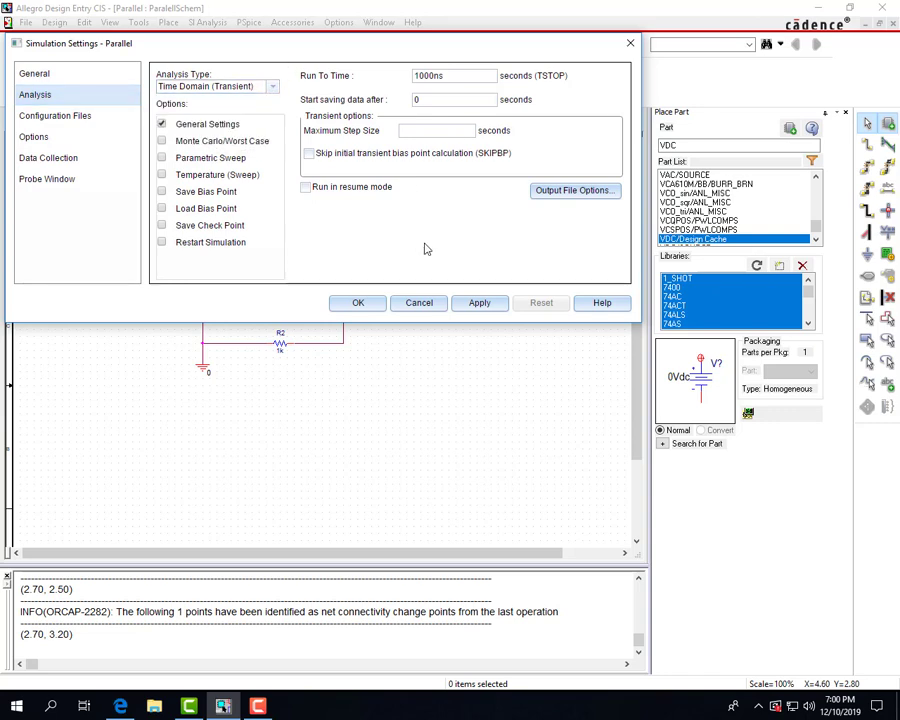
click(357, 303)
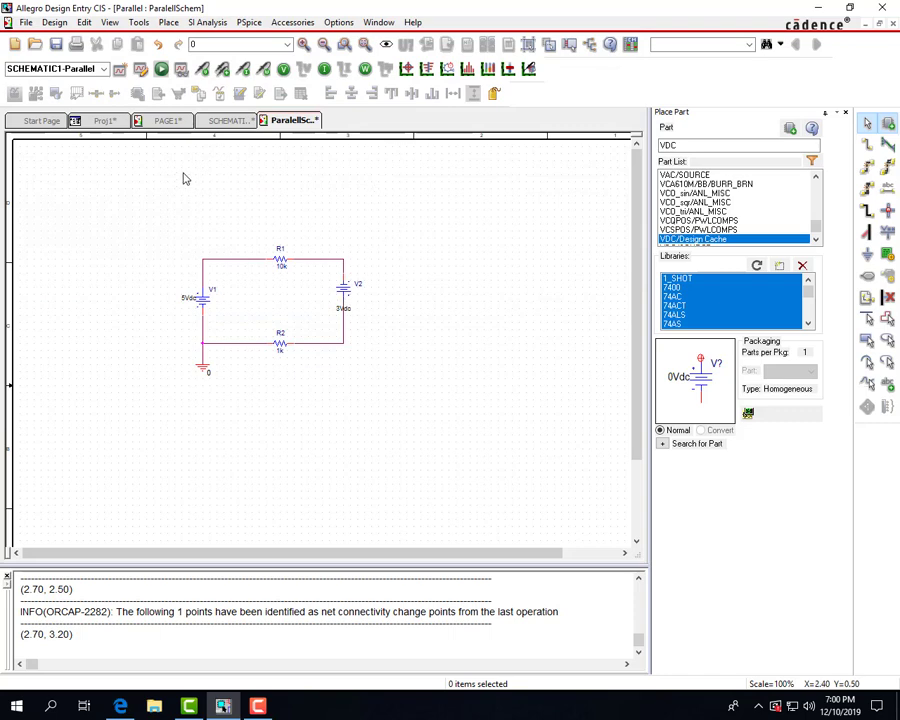
Run the simulation, then return to the Proj1 project tree
click(162, 70)
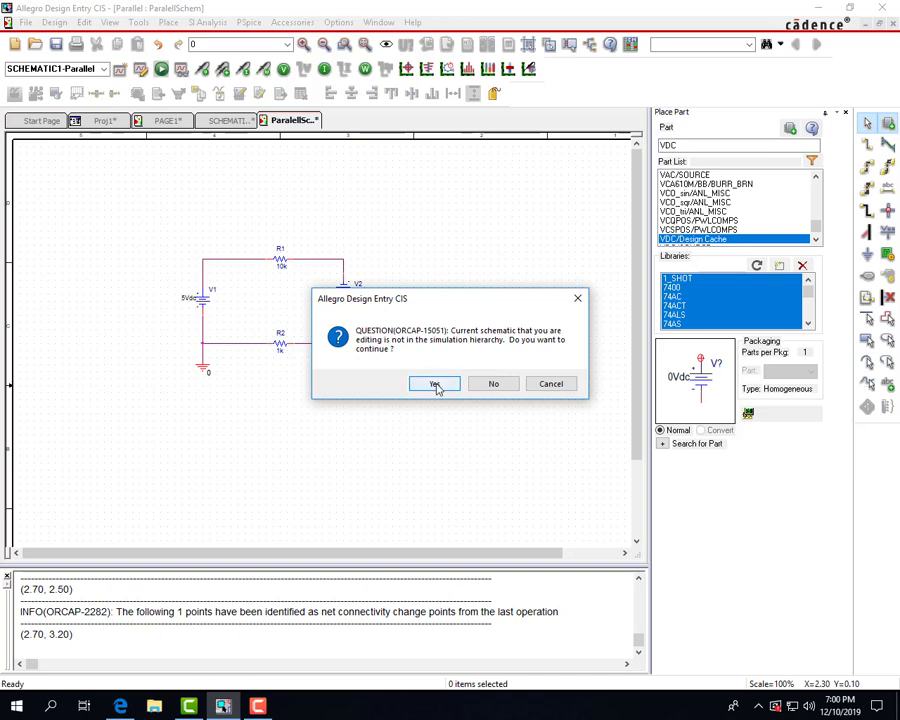
click(490, 386)
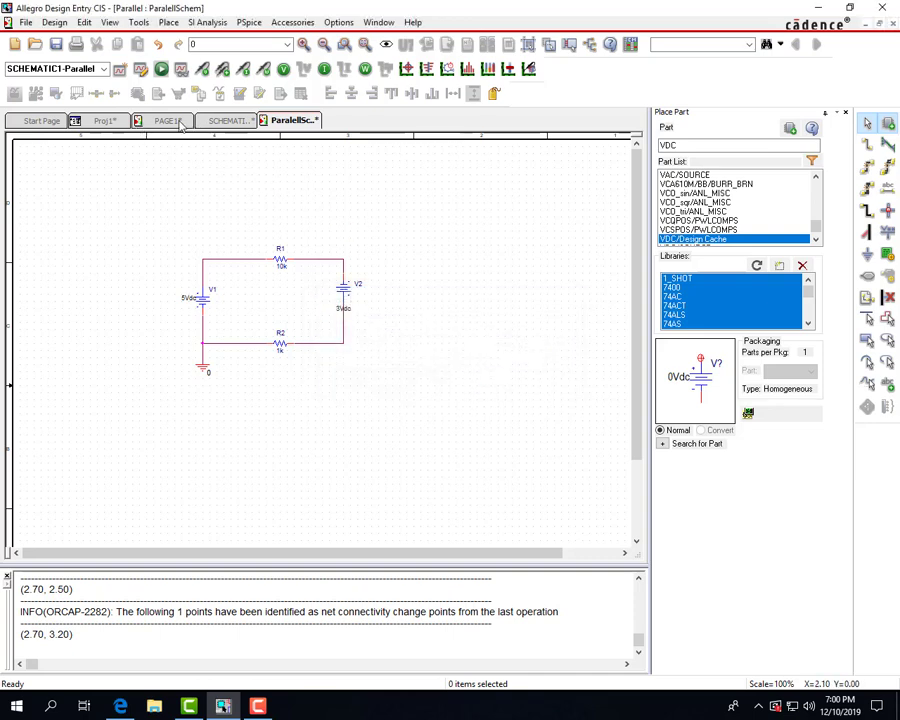
click(230, 121)
click(171, 121)
click(110, 121)
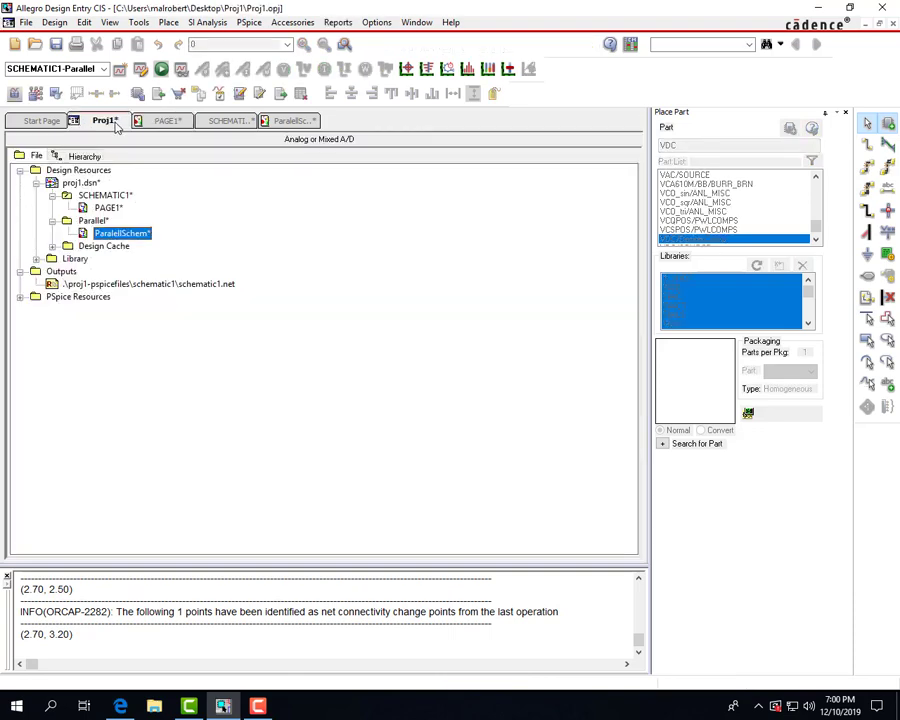
Make Parallel the root schematic, saving all files, and open the ParalellSchem page
right_click(95, 221)
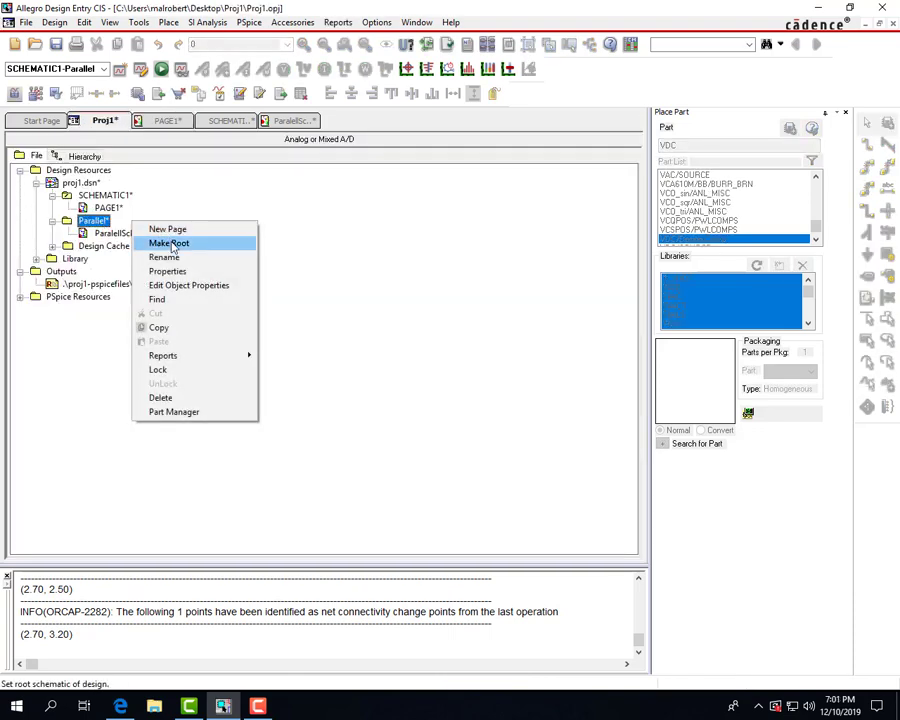
click(170, 244)
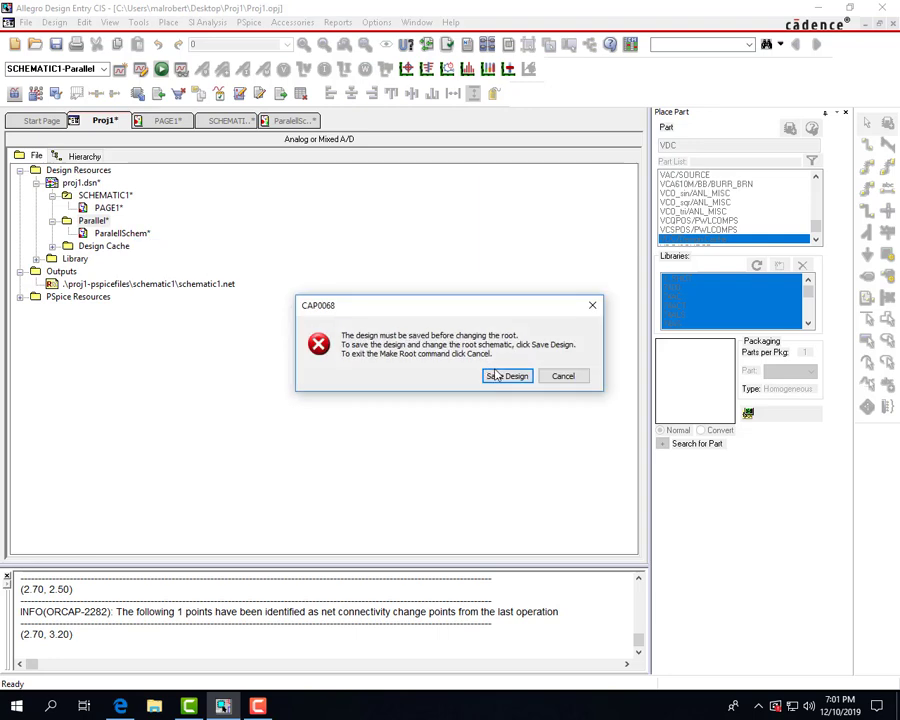
click(500, 376)
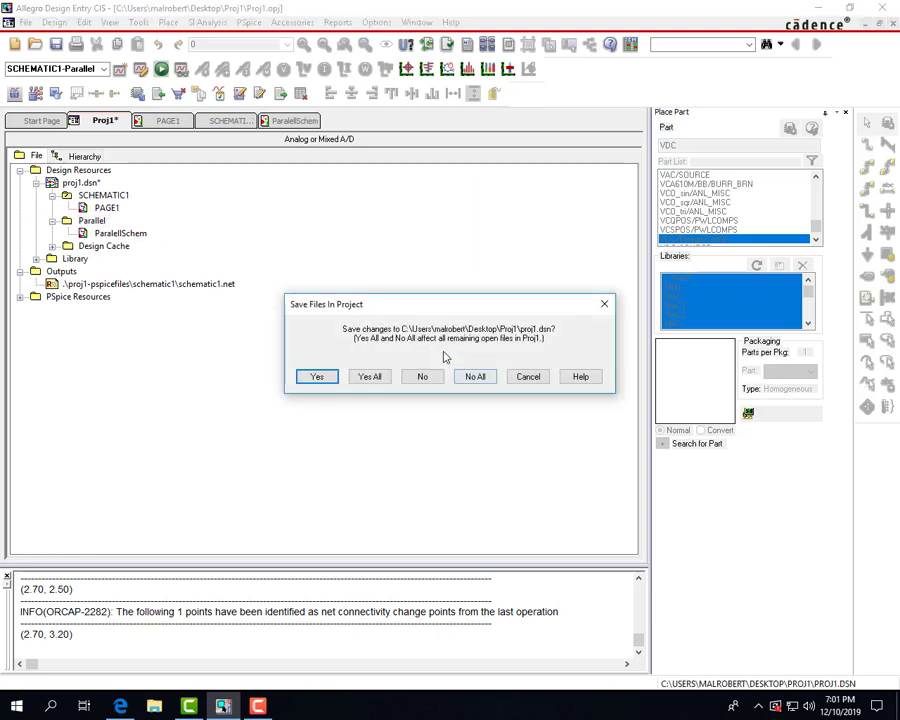
click(373, 375)
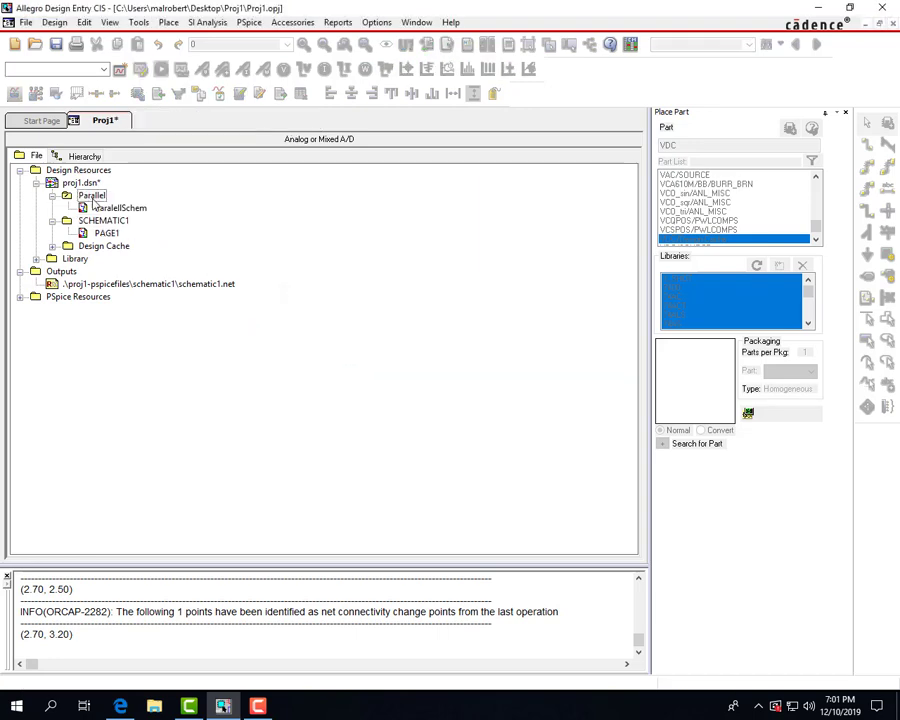
double_click(114, 208)
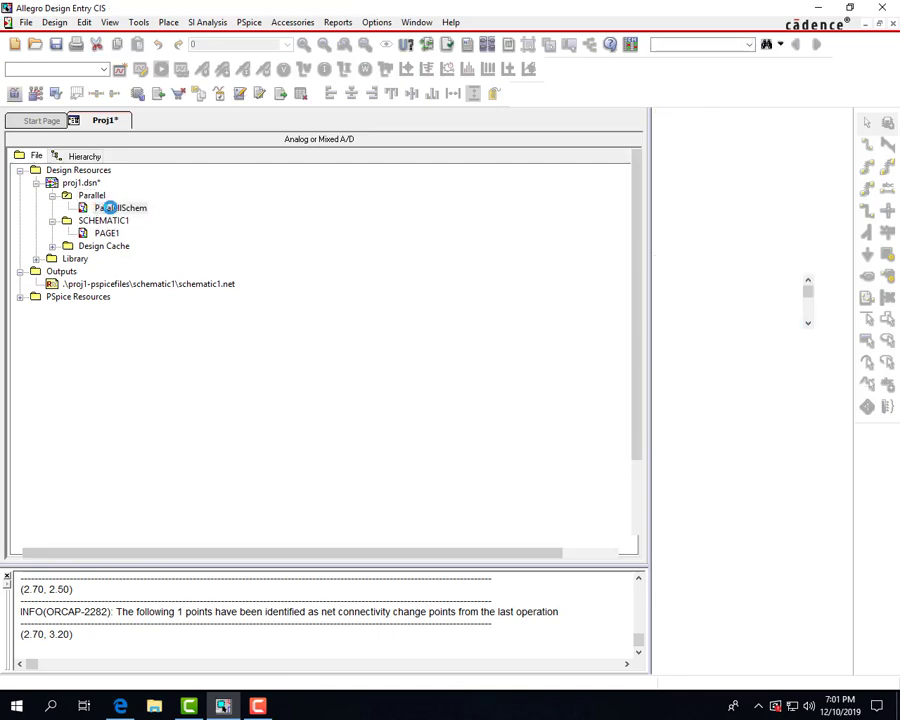
Create the Parallel simulation profile with default Time Domain (Transient) settings running to 1000ns
click(249, 22)
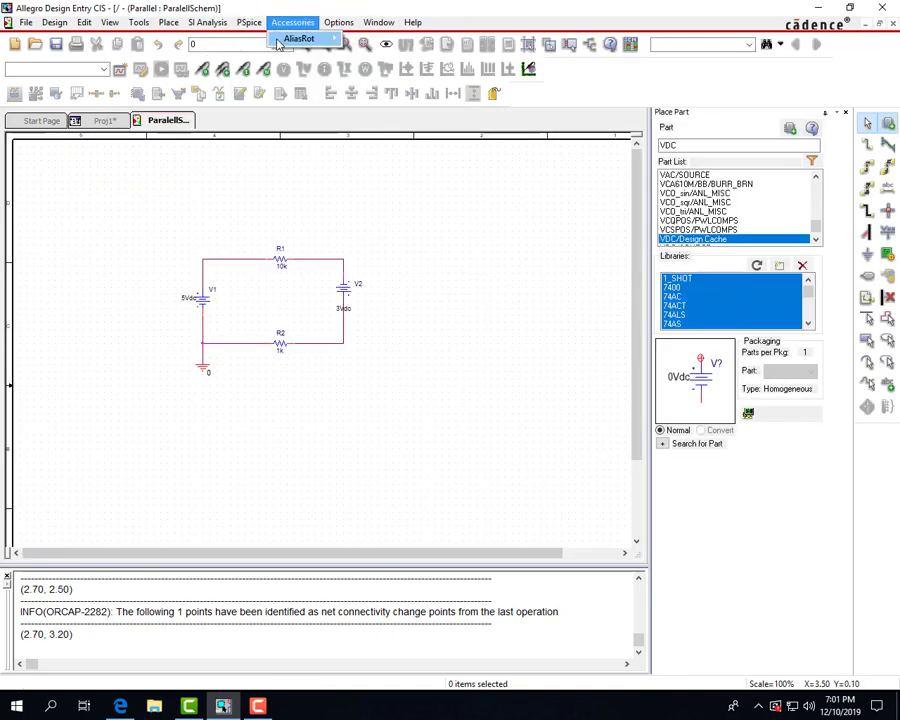
click(290, 39)
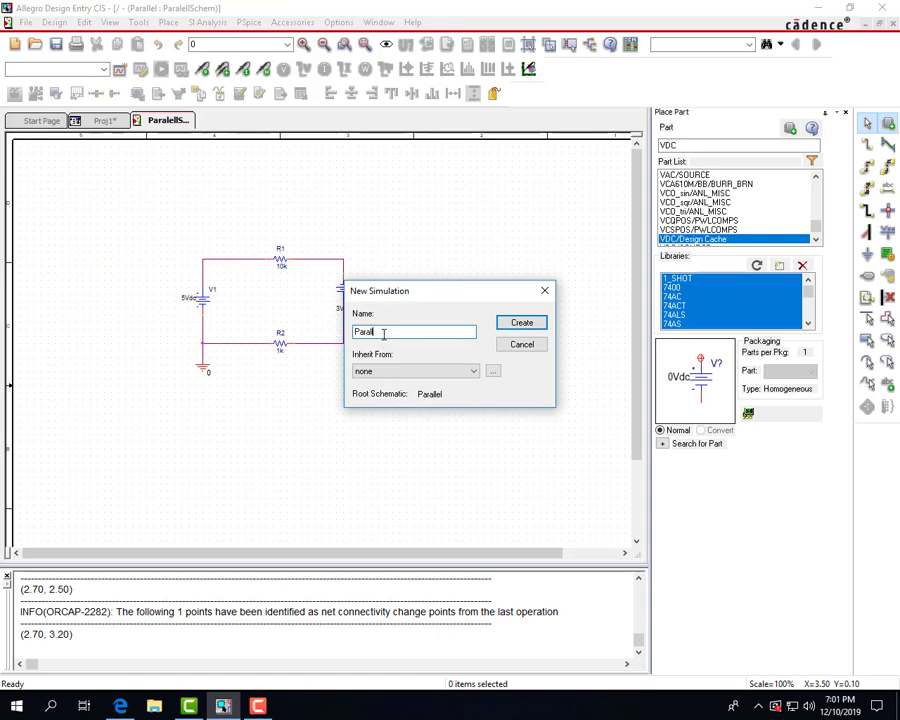
click(514, 322)
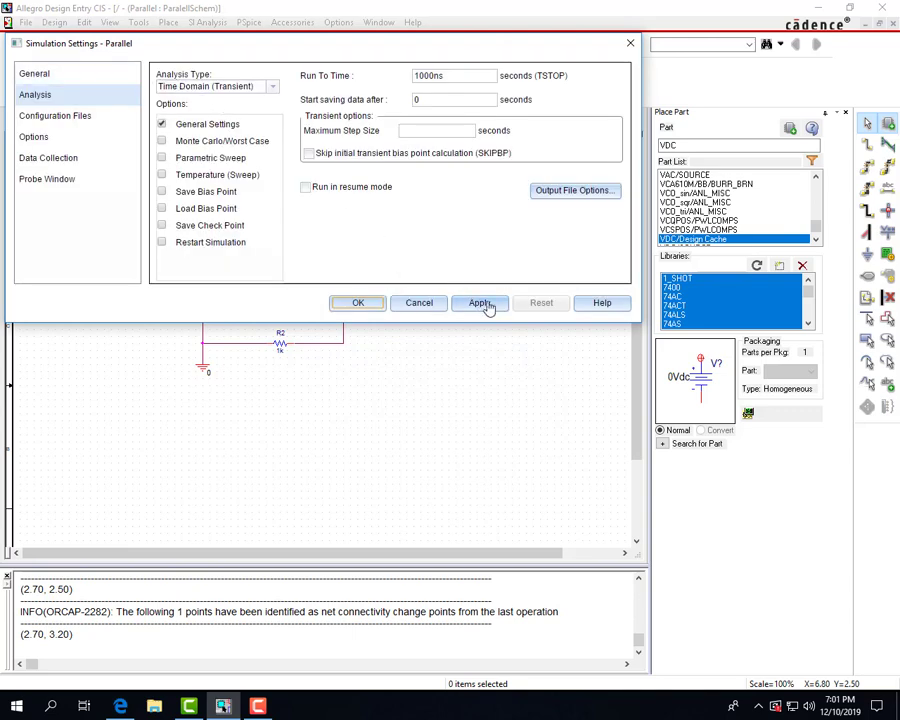
click(358, 302)
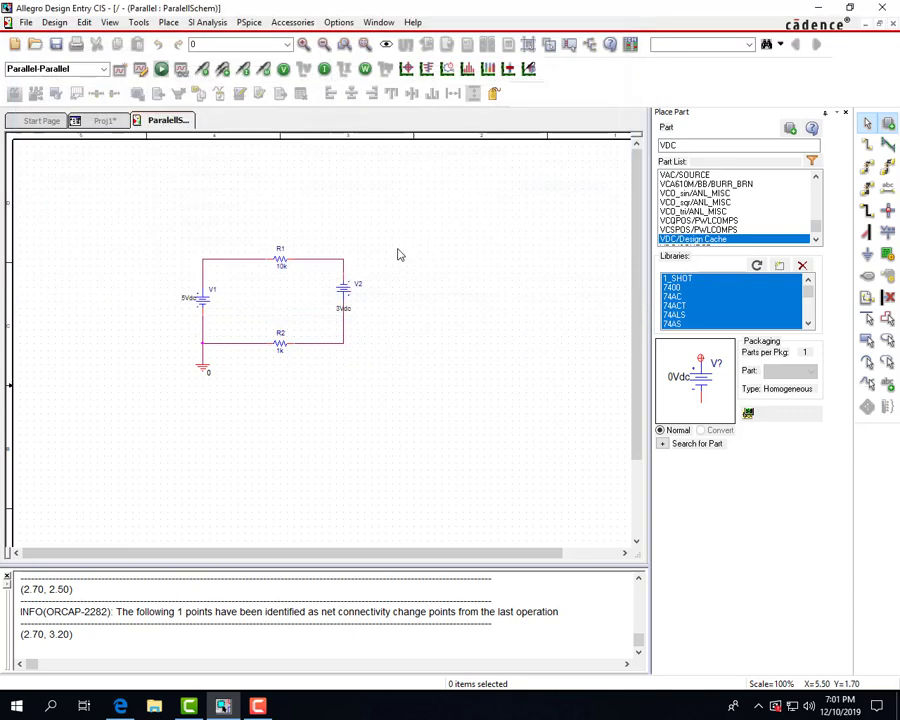
Run the PSpice simulation and display the bias voltages and bias currents on the schematic
click(161, 70)
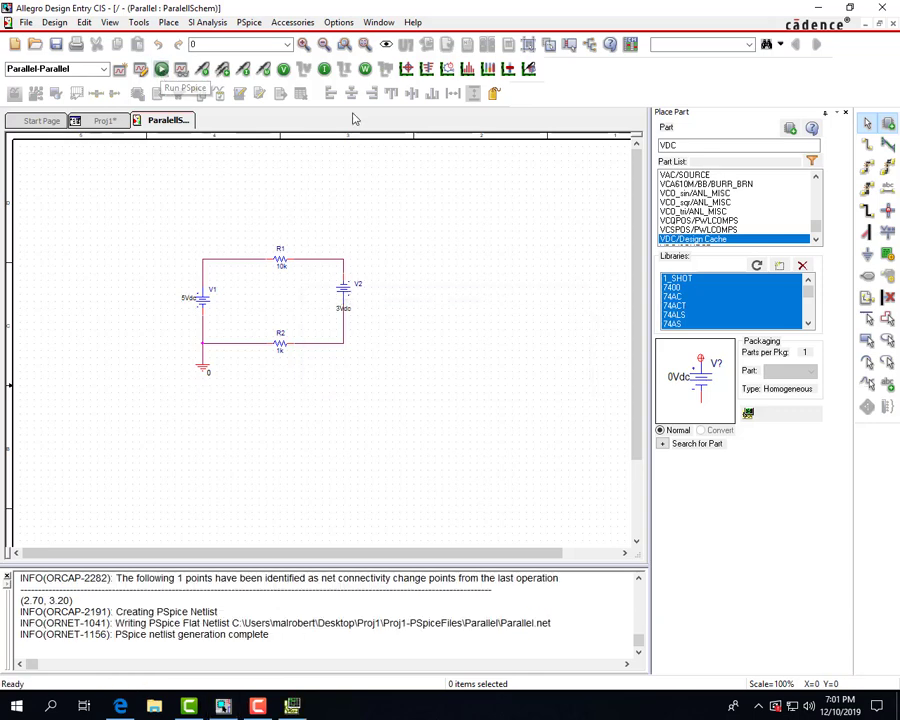
click(286, 71)
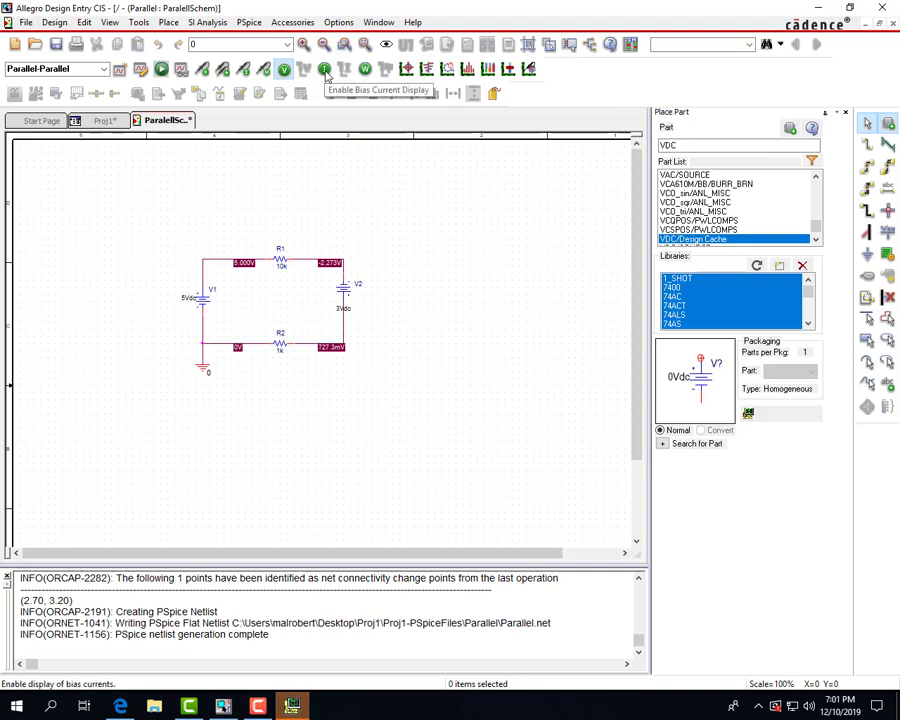
click(325, 72)
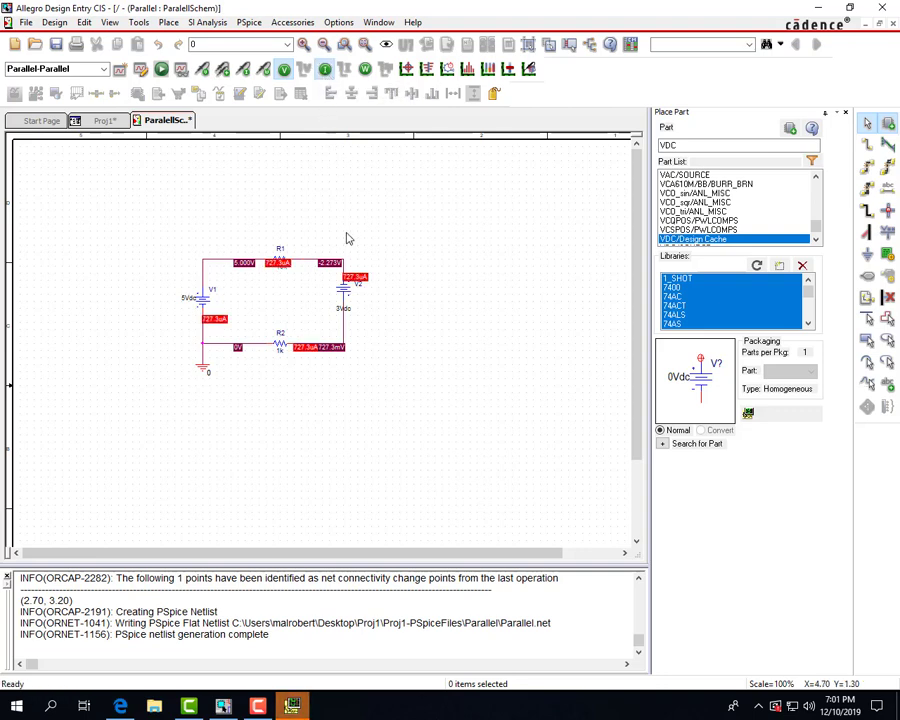
Replace the voltage and current labels with bias power: R1 5.289mW, R2 528.9uW, V1 -3.636mW, V2 -2.182mW
scroll(279, 309, up, 1)
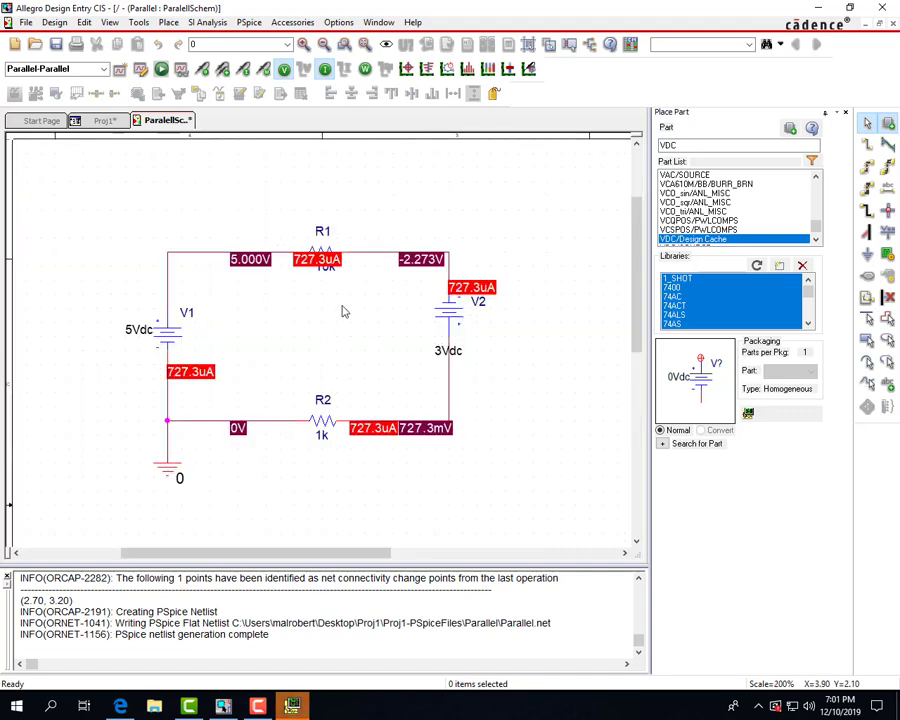
click(325, 70)
click(284, 69)
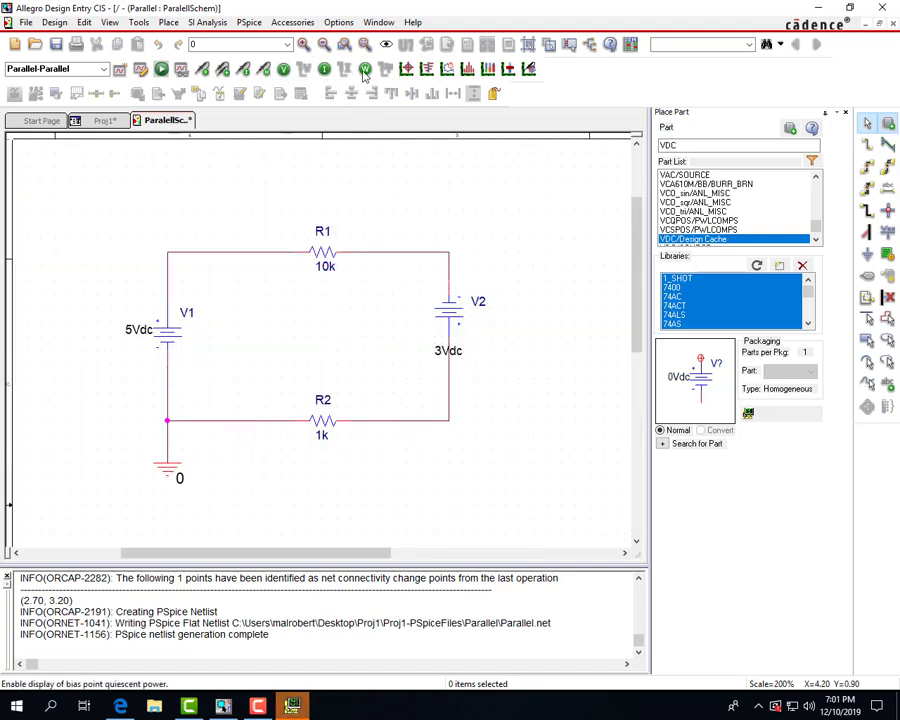
click(366, 70)
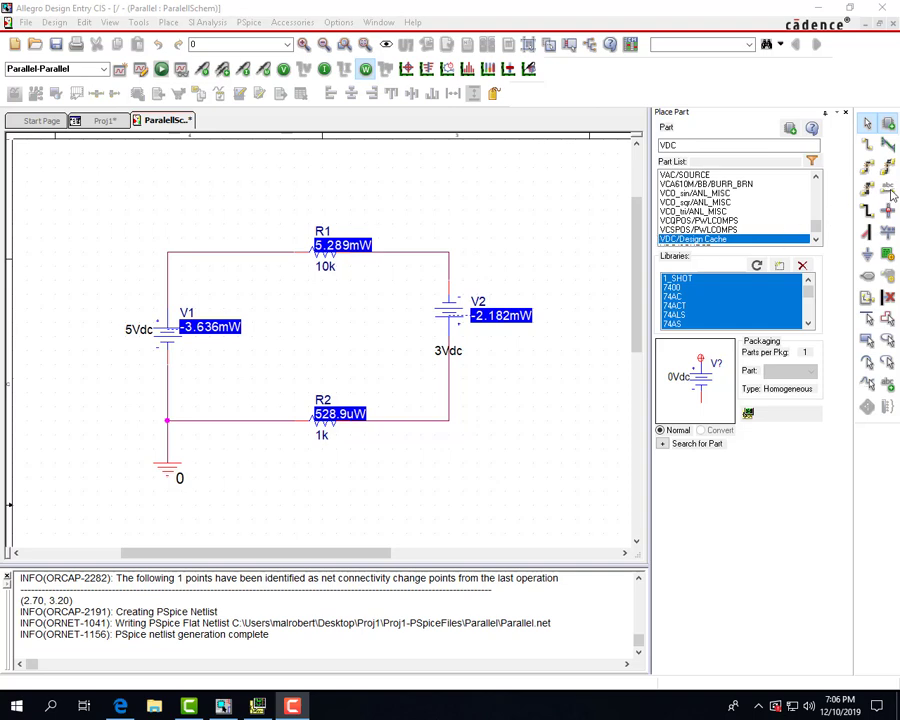
Place net alias V1 on the wire above V2, then confirm a second alias named V2
click(888, 190)
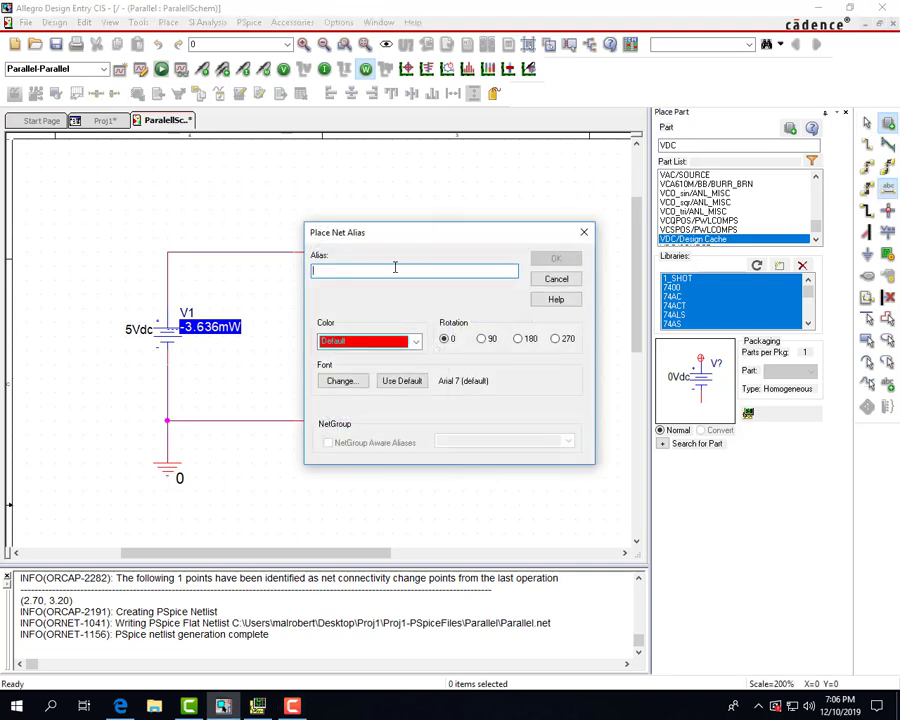
text(V)
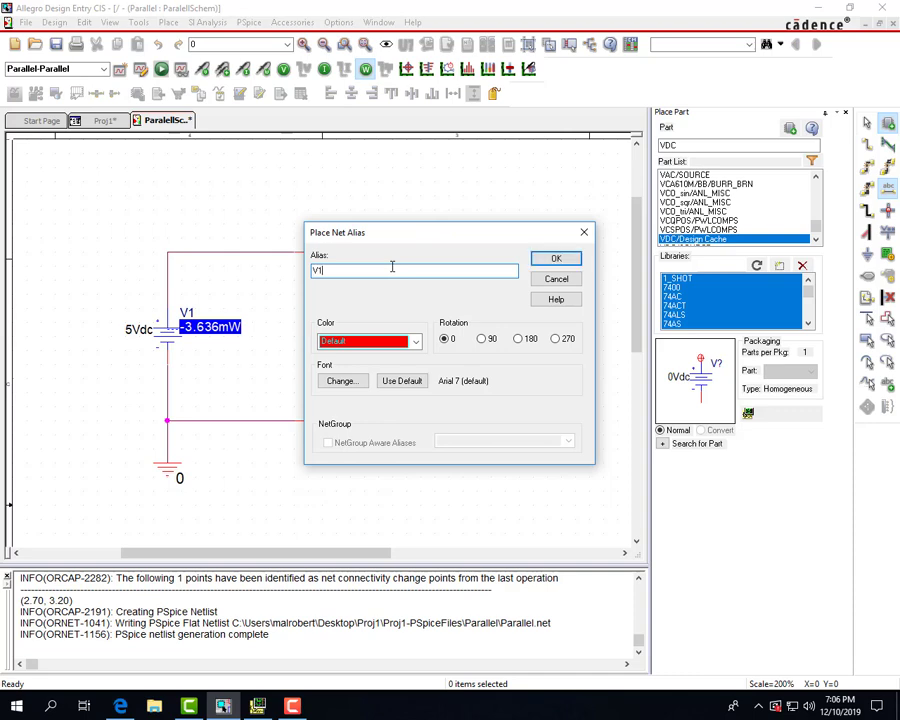
text(1)
click(538, 258)
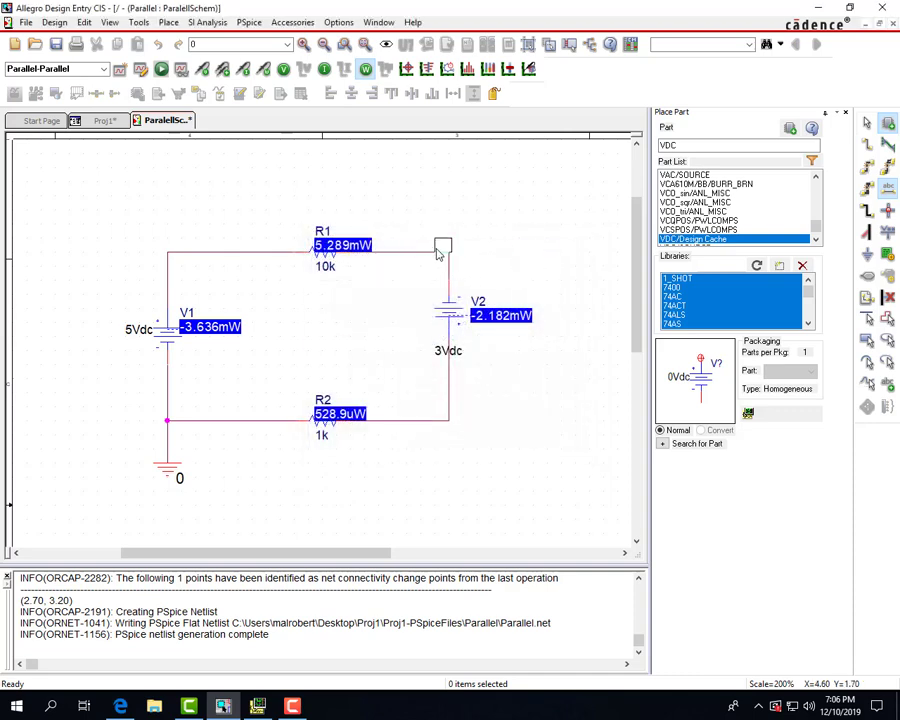
click(443, 248)
key(Escape)
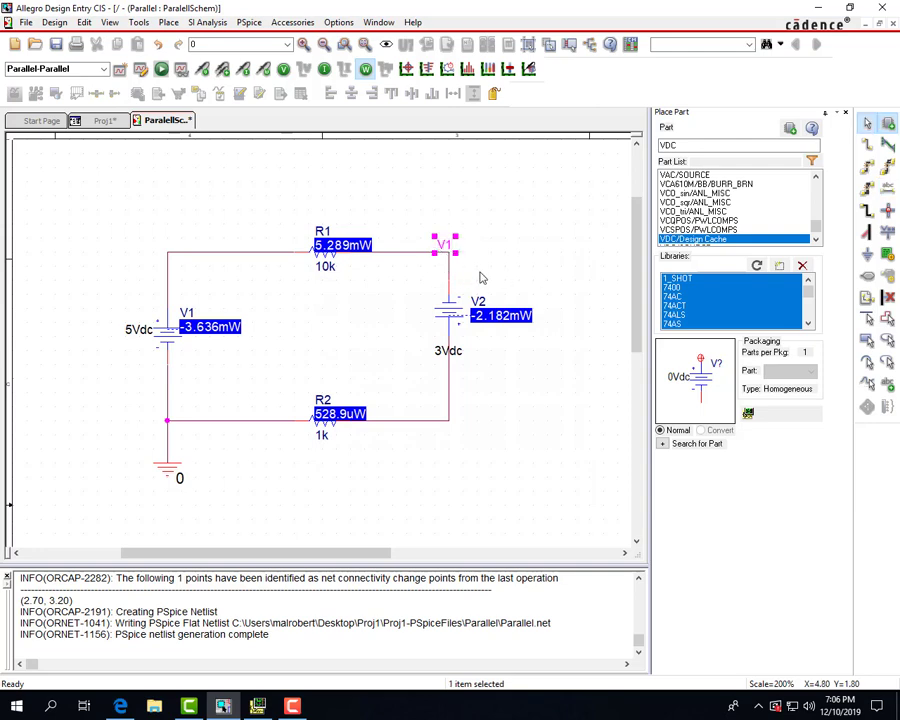
click(887, 187)
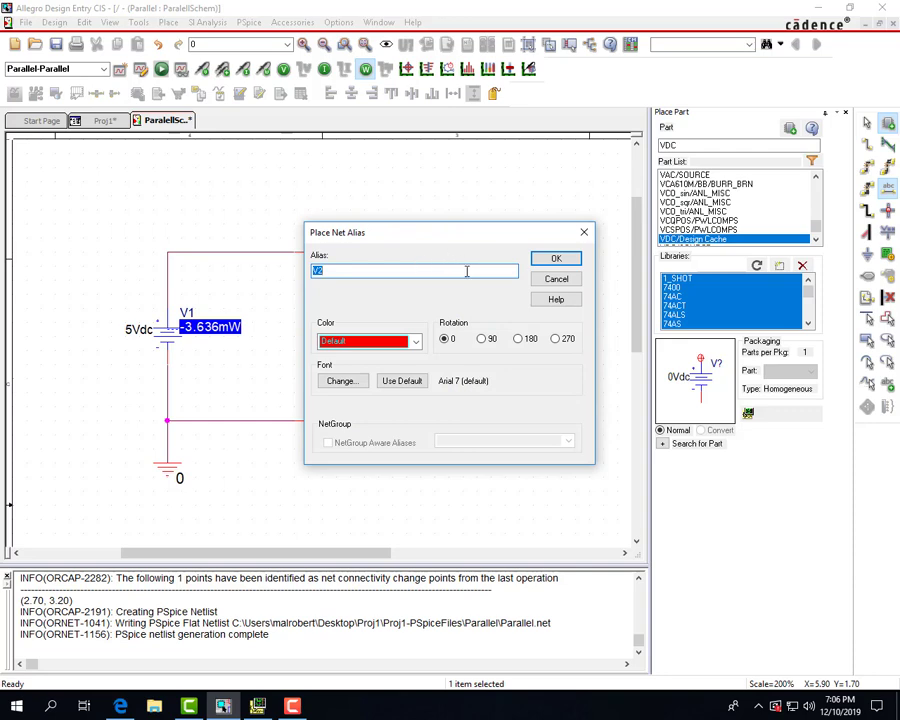
click(565, 261)
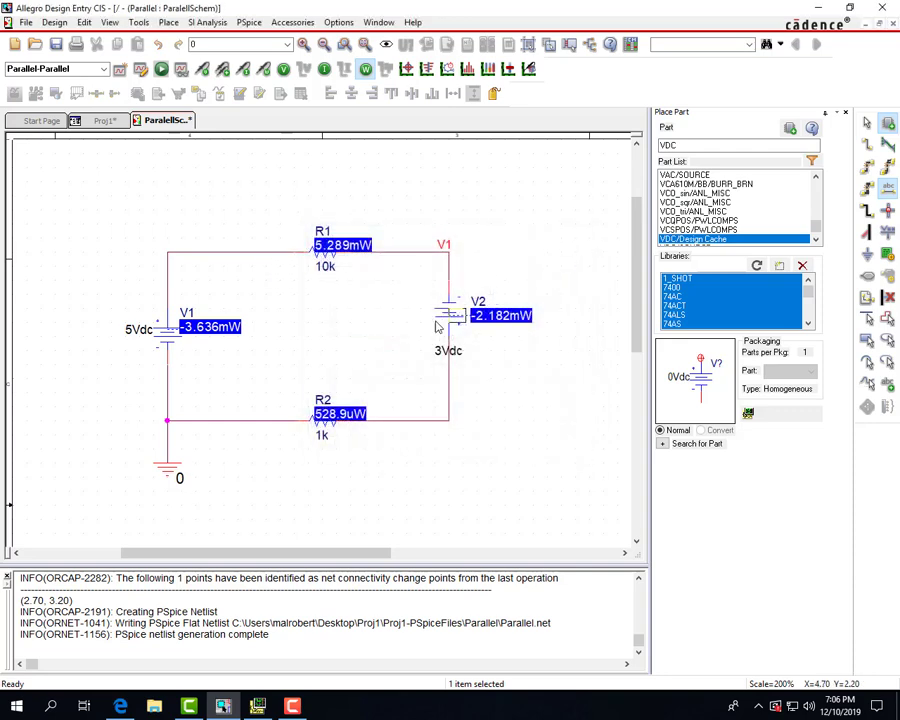